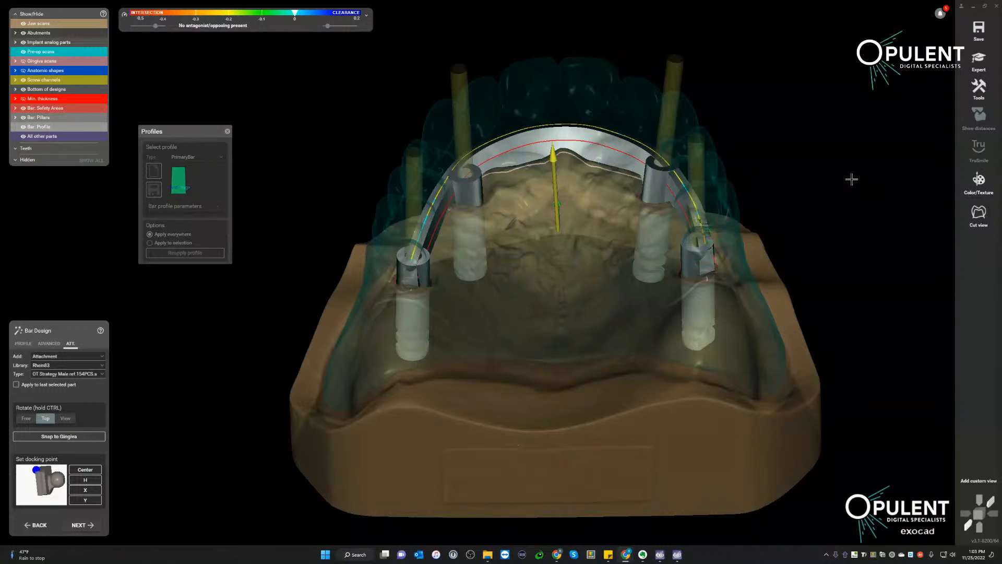
Examine the bar on the implant model from several angles, toggling the scan's colour texture on and off.
{"action": "right_click_drag", "start_coordinate": [851, 179], "coordinate": [853, 184]}
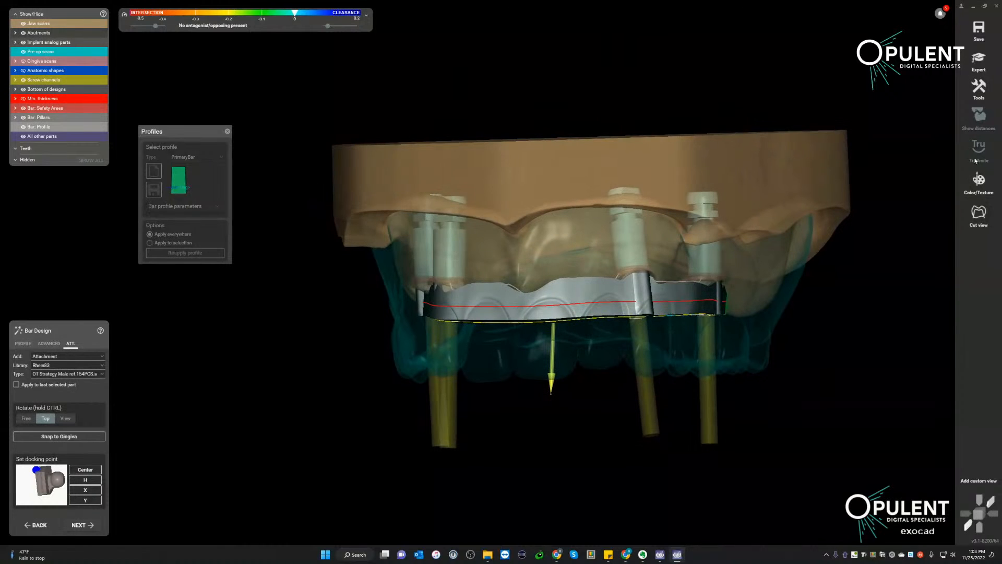
{"action": "right_click_drag", "start_coordinate": [877, 308], "coordinate": [873, 302]}
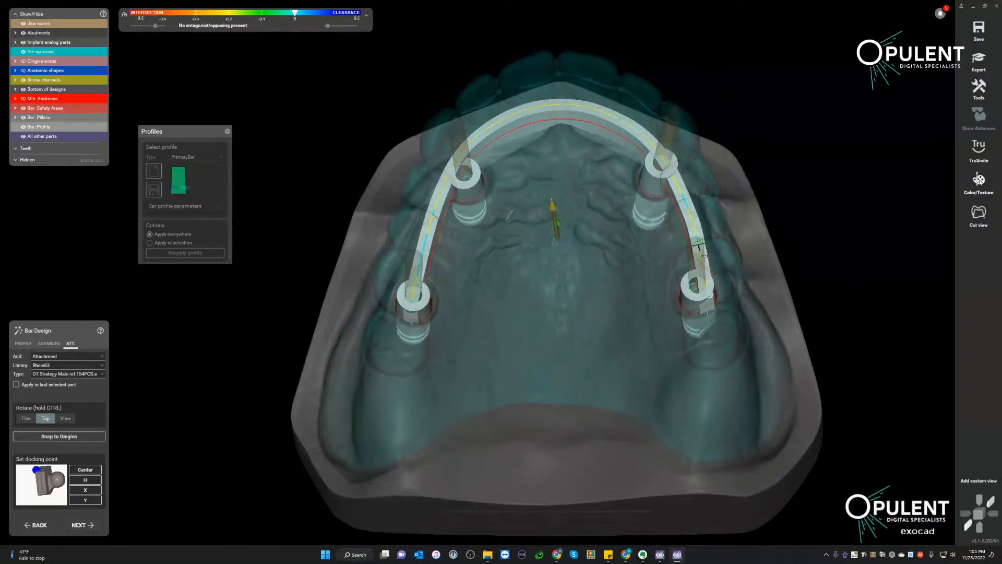
{"action": "left_click", "coordinate": [979, 180]}
{"action": "right_click_drag", "start_coordinate": [860, 203], "coordinate": [859, 199]}
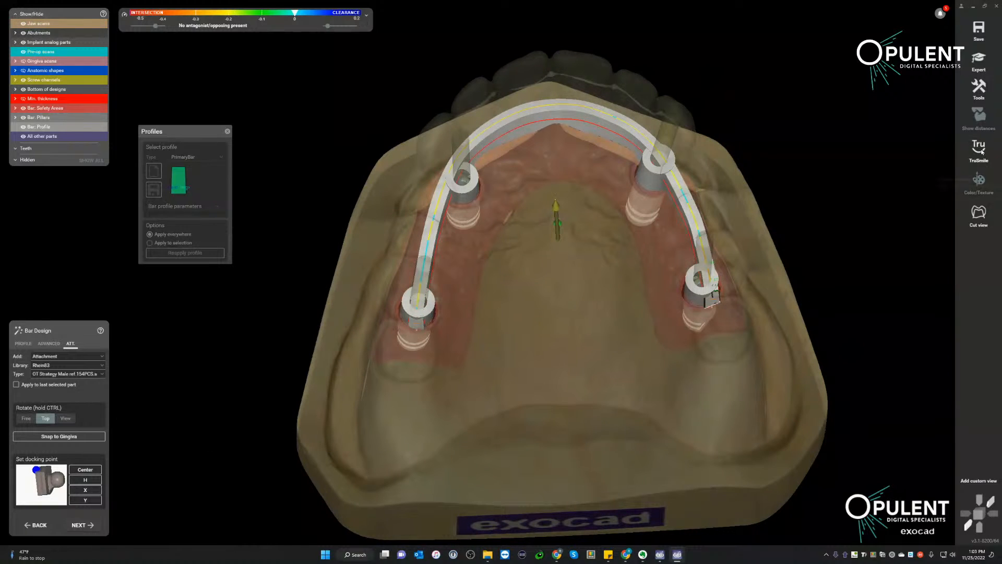
{"action": "left_click", "coordinate": [979, 180]}
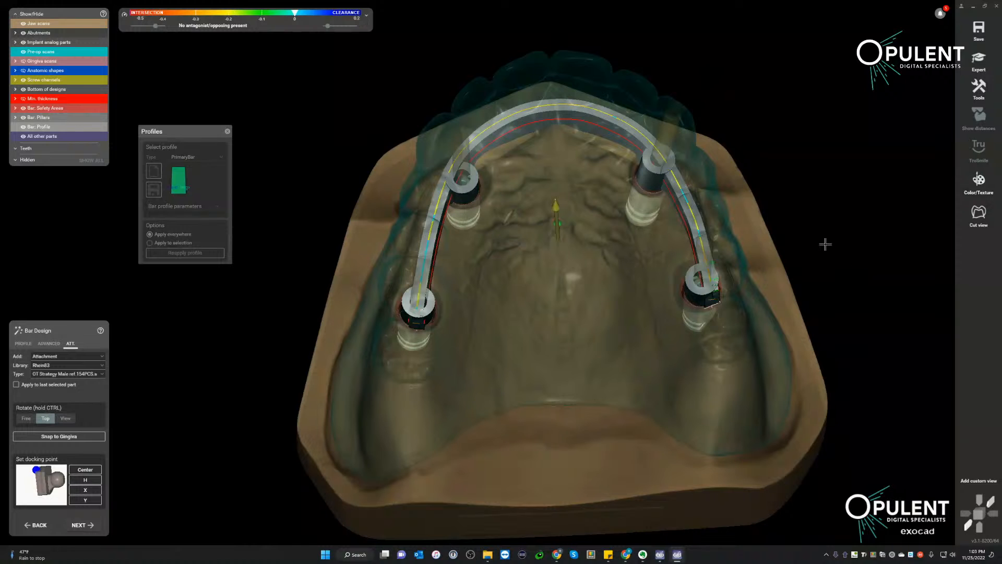
Hide the pre-op scan and move the Profiles dialog onto the palate area beside the bar.
{"action": "key", "text": "ctrl+shift+p"}
{"action": "scroll", "coordinate": [612, 283], "scroll_direction": "up", "scroll_amount": 3}
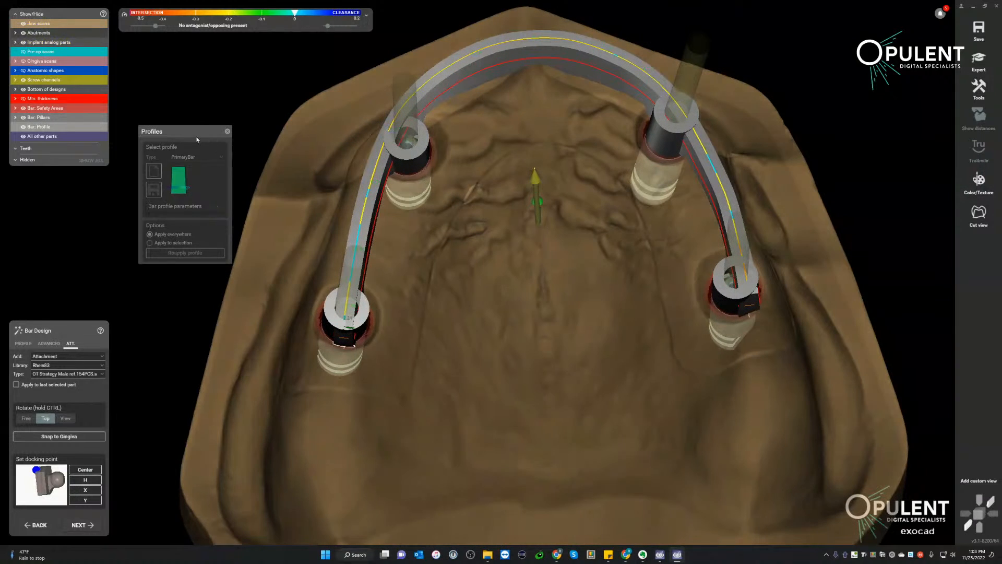
{"action": "mouse_move", "coordinate": [195, 134]}
{"action": "left_mouse_down"}
{"action": "mouse_move", "coordinate": [410, 239]}
{"action": "mouse_move", "coordinate": [471, 250]}
{"action": "left_mouse_up"}
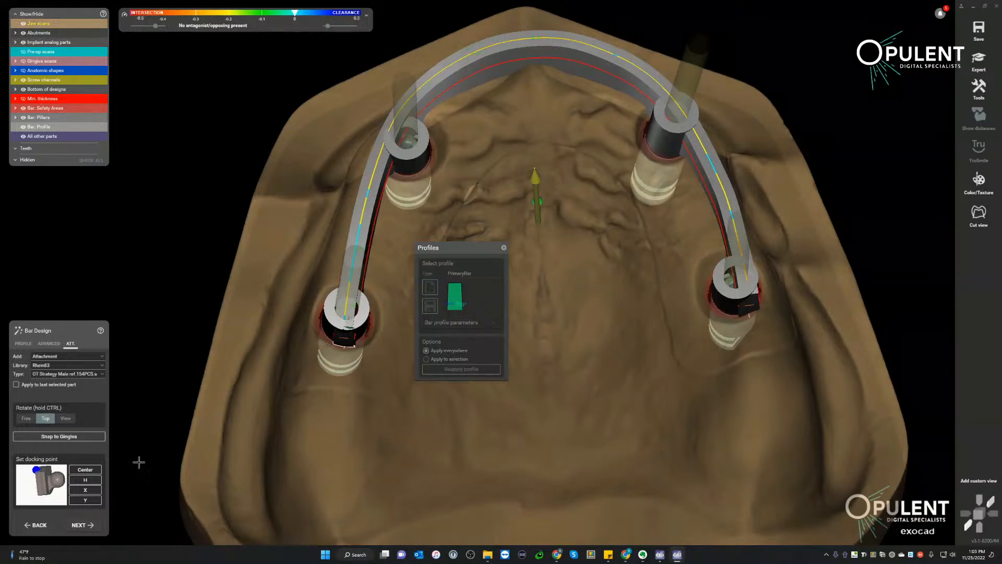
Browse the available bar profile types in the profile settings, keeping PrimaryBar as the selected type.
{"action": "left_click", "coordinate": [23, 343]}
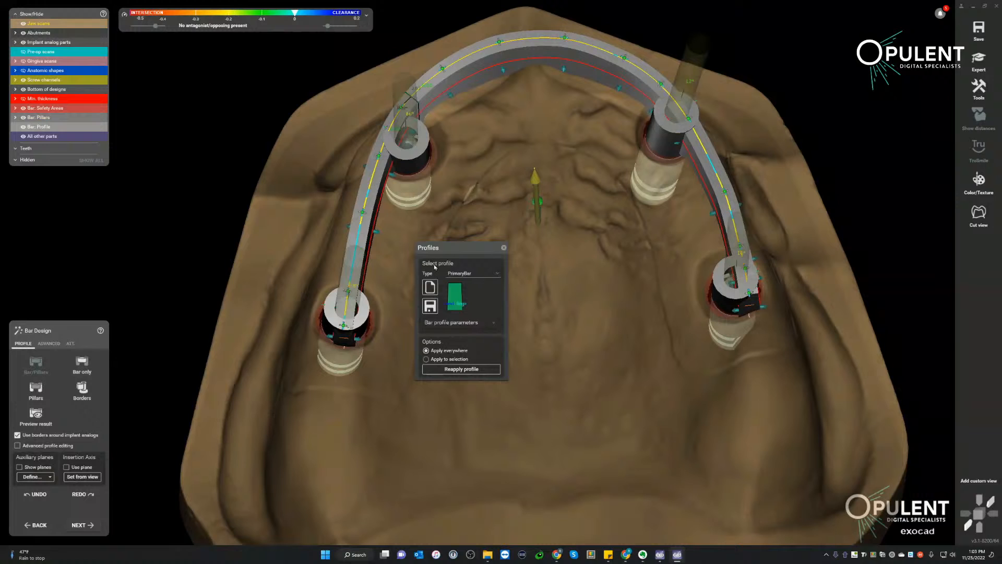
{"action": "left_click", "coordinate": [499, 273]}
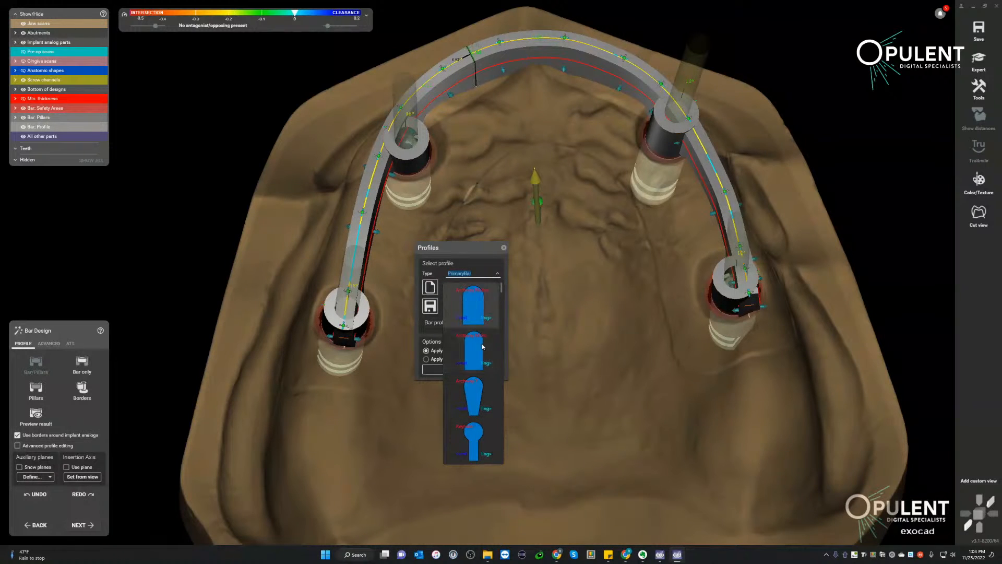
{"action": "scroll", "coordinate": [476, 313], "scroll_direction": "down", "scroll_amount": 3}
{"action": "scroll", "coordinate": [475, 339], "scroll_direction": "up", "scroll_amount": 3}
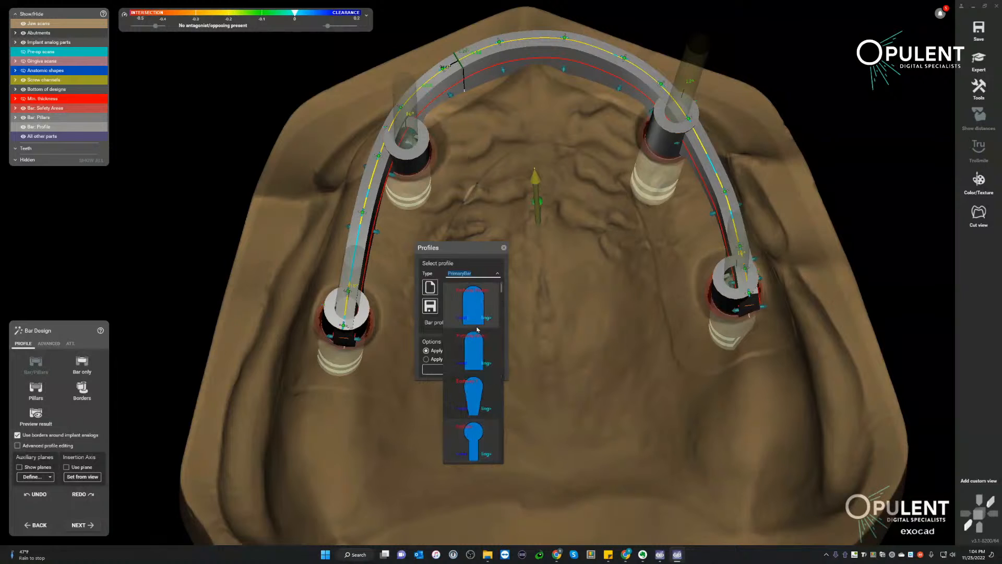
{"action": "scroll", "coordinate": [479, 440], "scroll_direction": "down", "scroll_amount": 3}
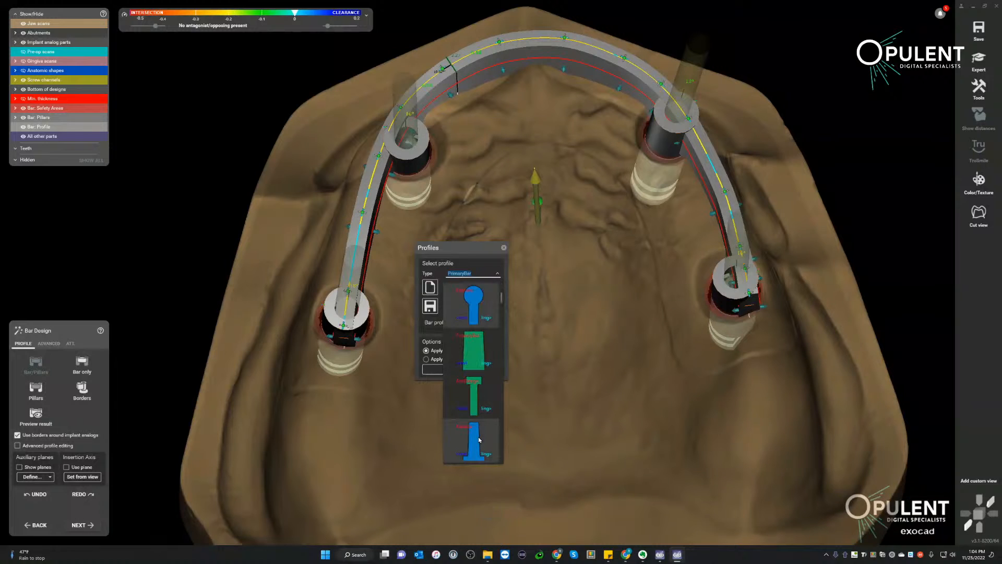
{"action": "scroll", "coordinate": [483, 402], "scroll_direction": "down", "scroll_amount": 1}
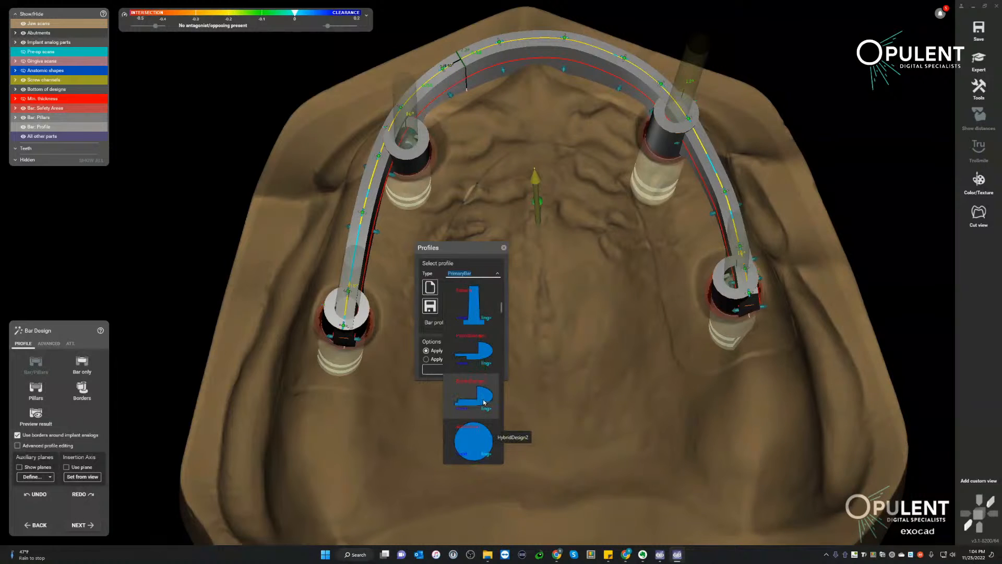
{"action": "scroll", "coordinate": [474, 353], "scroll_direction": "up", "scroll_amount": 1}
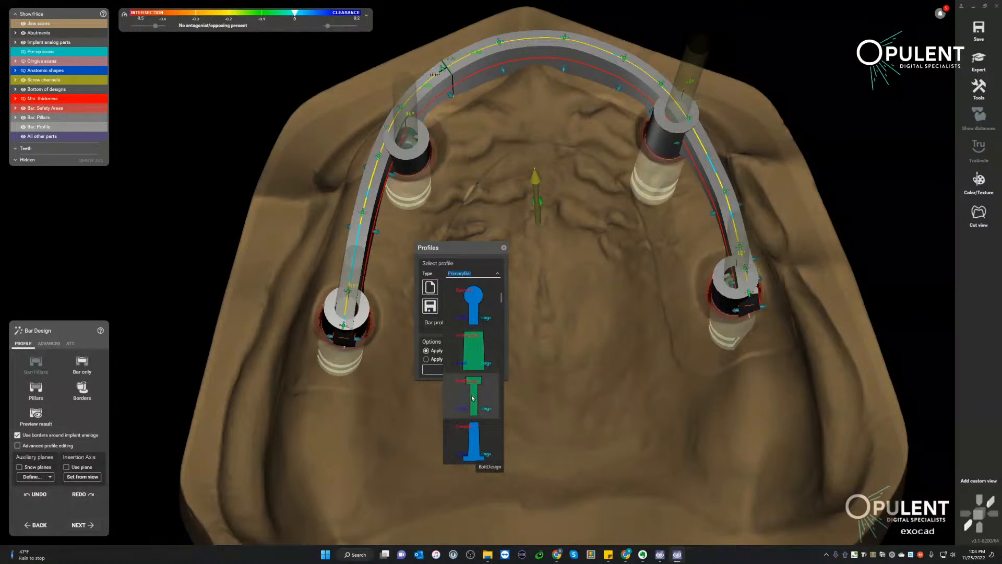
{"action": "scroll", "coordinate": [480, 389], "scroll_direction": "down", "scroll_amount": 3}
{"action": "scroll", "coordinate": [482, 390], "scroll_direction": "down", "scroll_amount": 3}
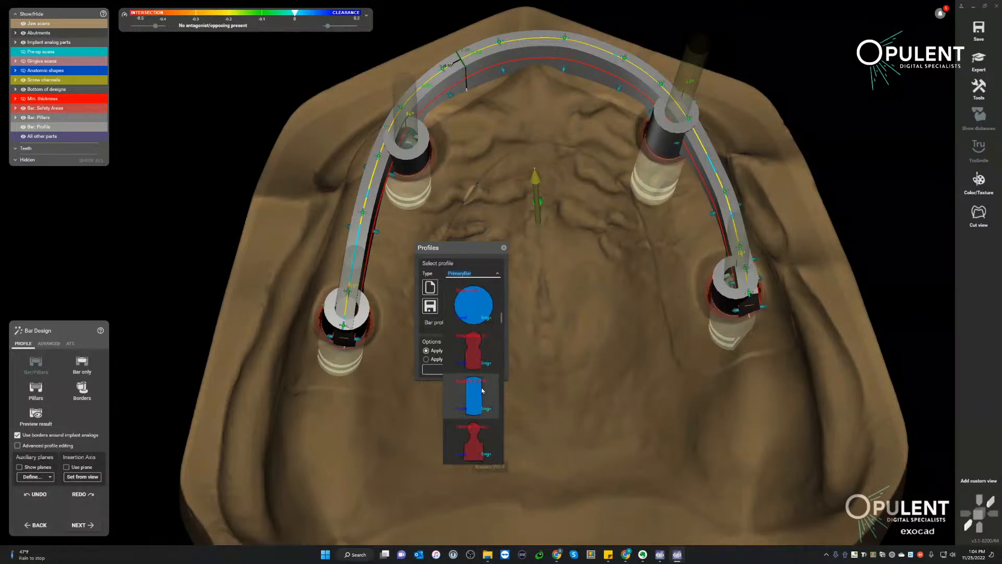
{"action": "scroll", "coordinate": [483, 391], "scroll_direction": "down", "scroll_amount": 6}
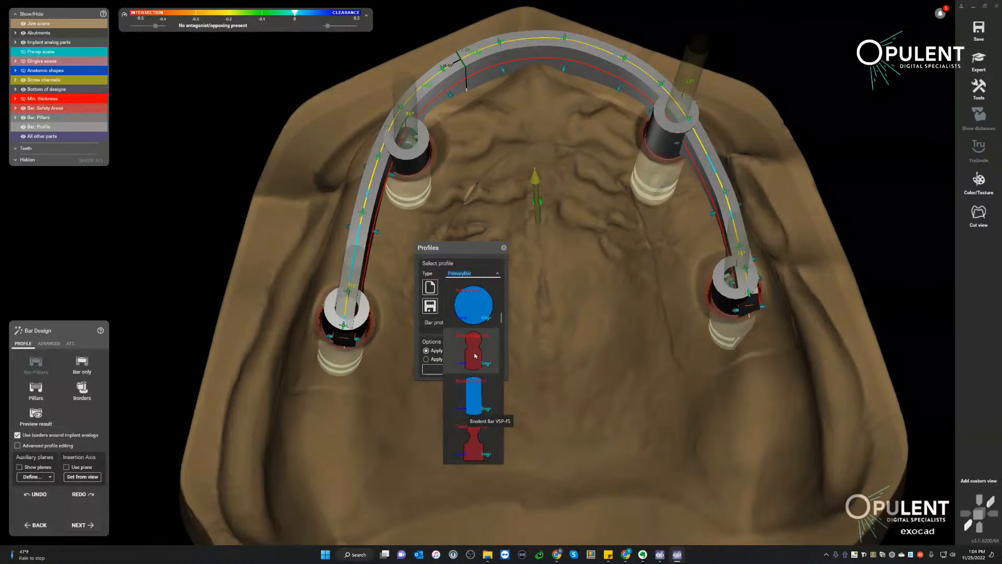
{"action": "scroll", "coordinate": [479, 356], "scroll_direction": "down", "scroll_amount": 4}
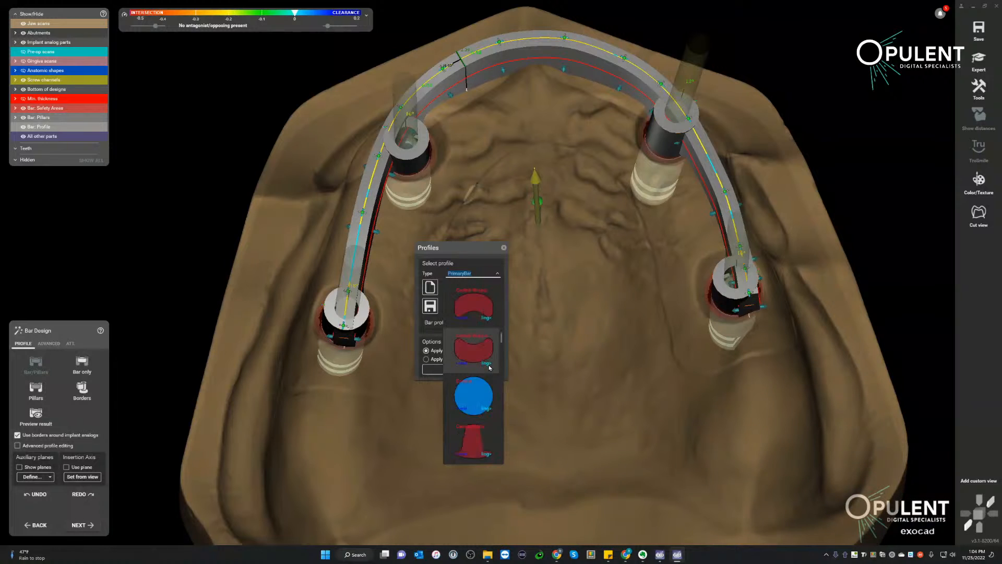
{"action": "scroll", "coordinate": [489, 368], "scroll_direction": "down", "scroll_amount": 4}
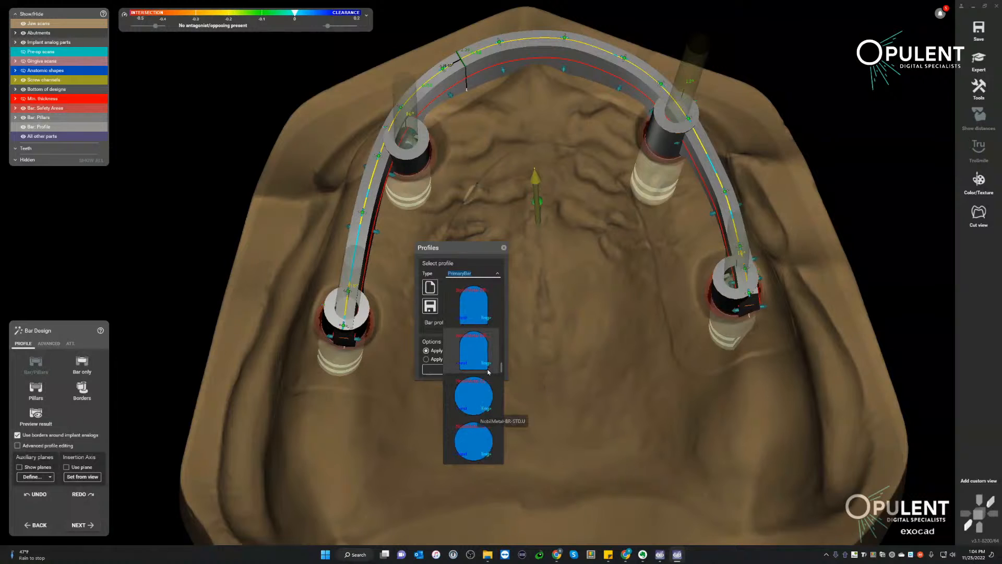
{"action": "scroll", "coordinate": [489, 371], "scroll_direction": "down", "scroll_amount": 1}
{"action": "scroll", "coordinate": [488, 371], "scroll_direction": "down", "scroll_amount": 5}
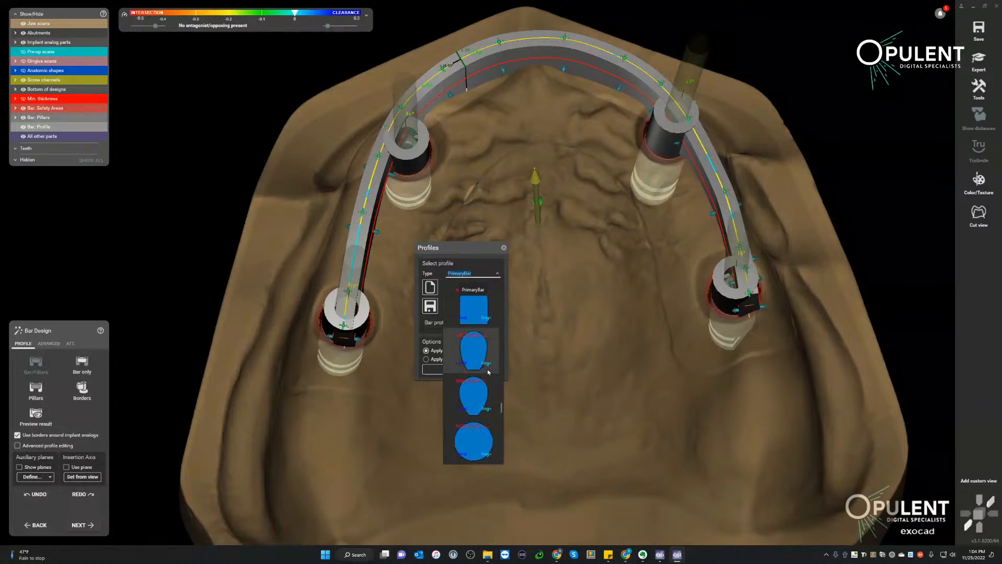
{"action": "scroll", "coordinate": [488, 372], "scroll_direction": "down", "scroll_amount": 2}
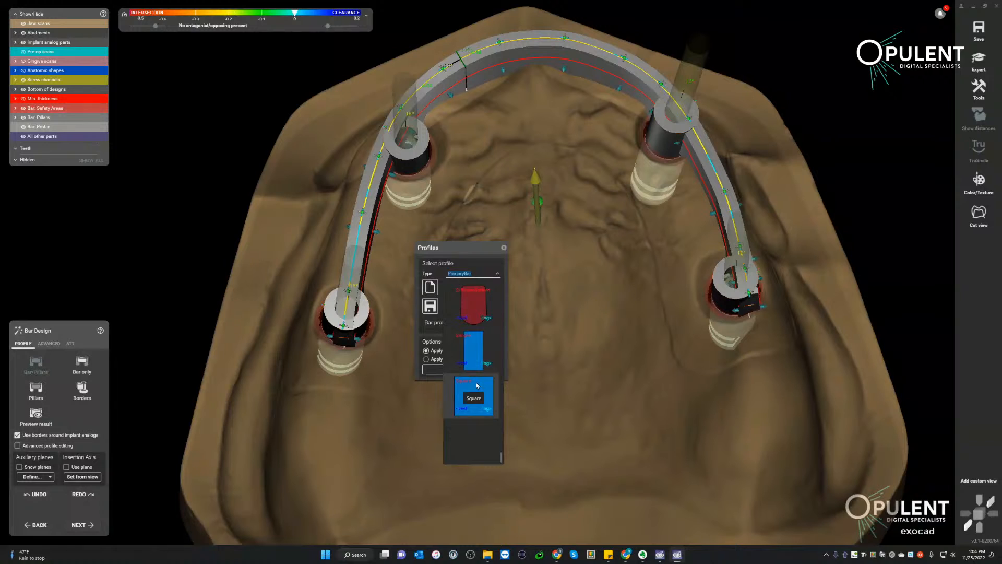
{"action": "scroll", "coordinate": [475, 386], "scroll_direction": "up", "scroll_amount": 4}
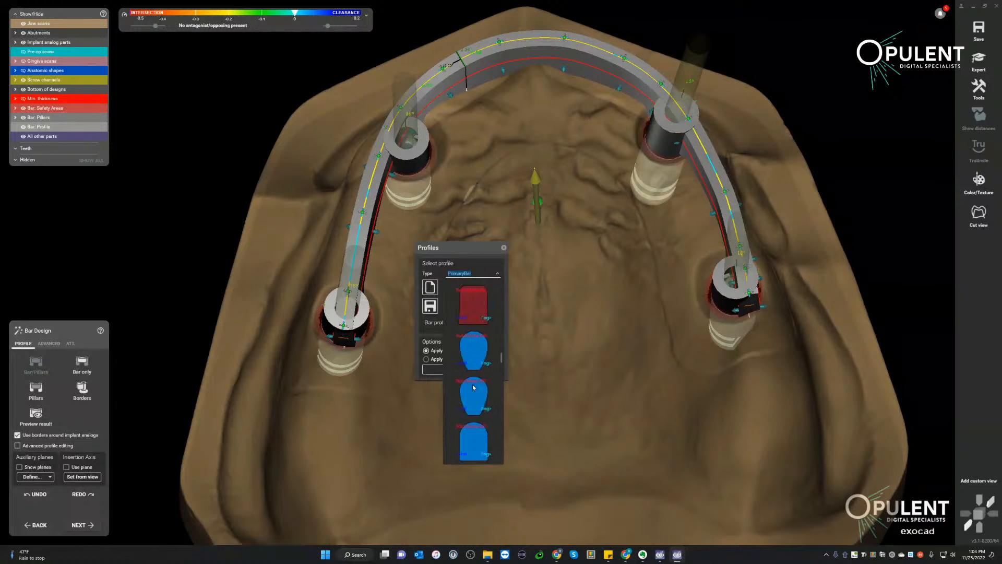
{"action": "scroll", "coordinate": [473, 388], "scroll_direction": "up", "scroll_amount": 5}
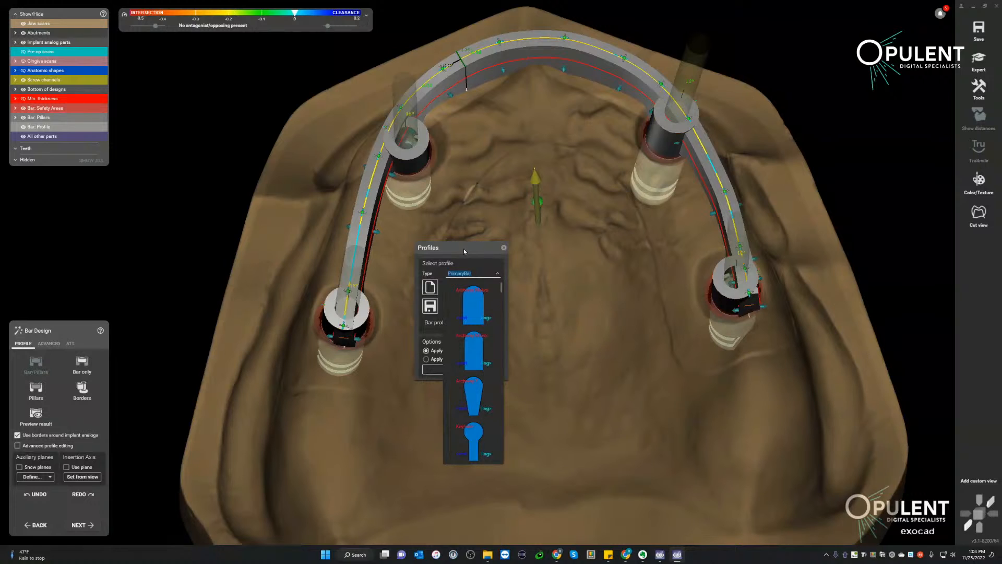
{"action": "left_click", "coordinate": [466, 314]}
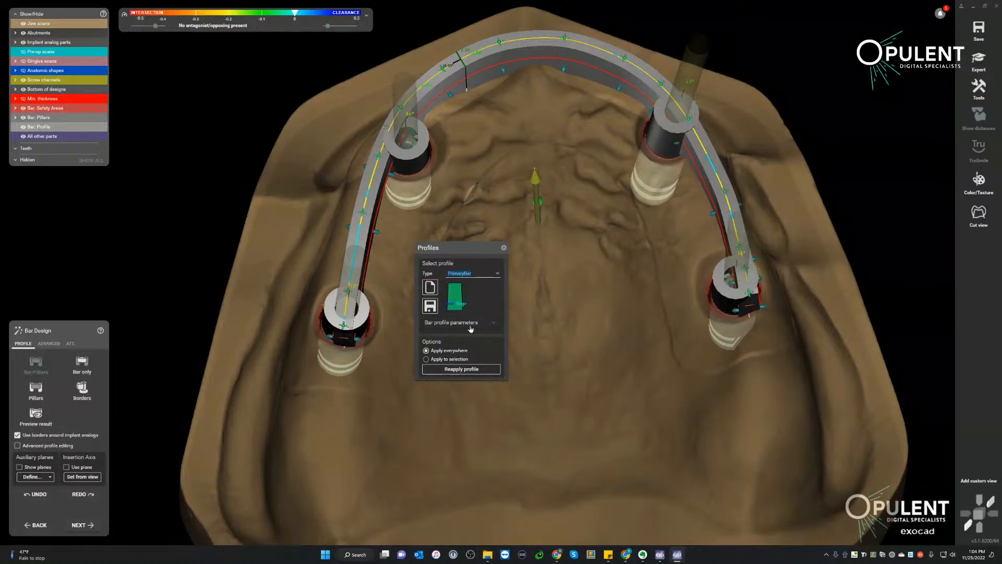
Review the bar profile parameters and the control points offered by advanced profile editing, leaving both closed.
{"action": "left_click", "coordinate": [494, 324]}
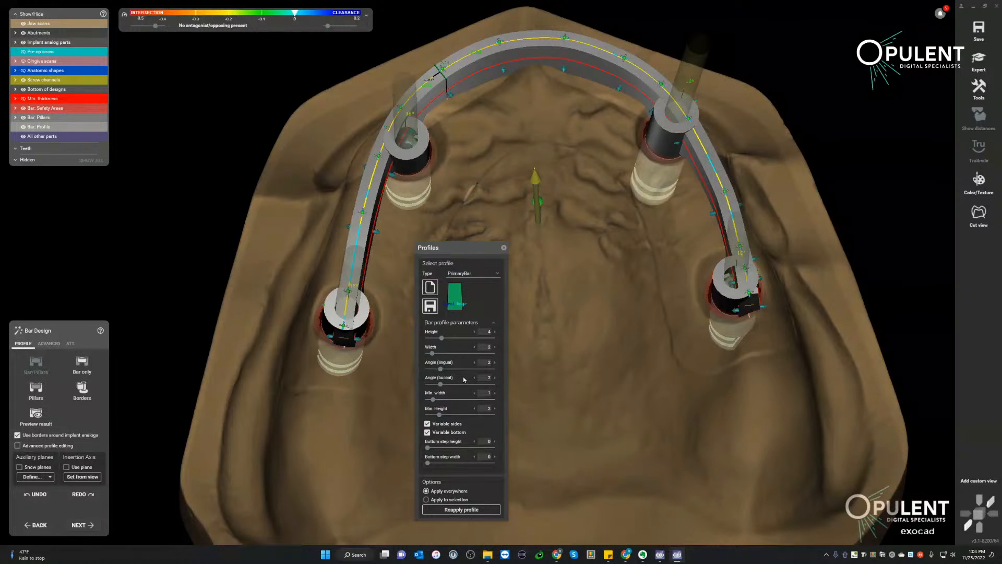
{"action": "left_click", "coordinate": [493, 323]}
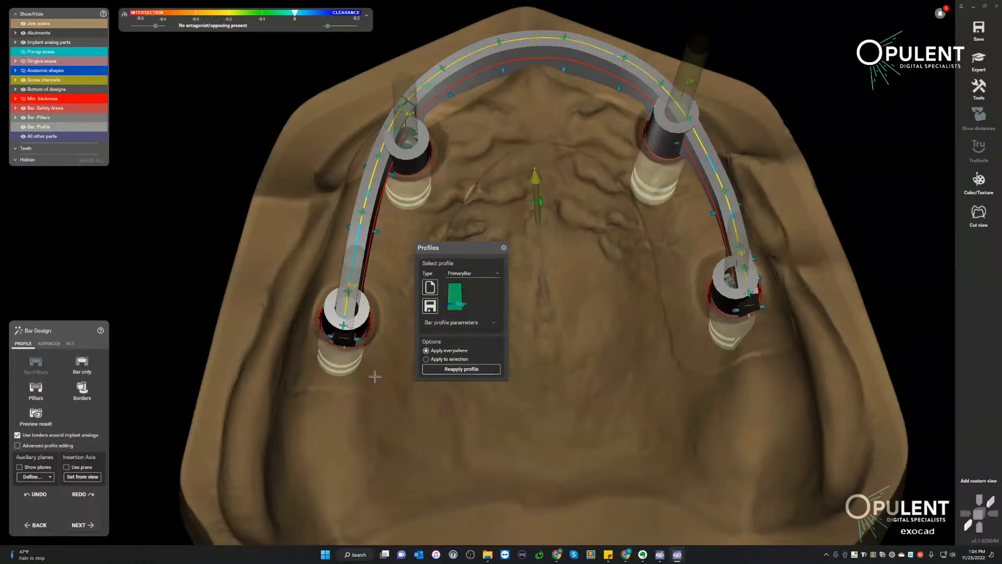
{"action": "left_click", "coordinate": [21, 447]}
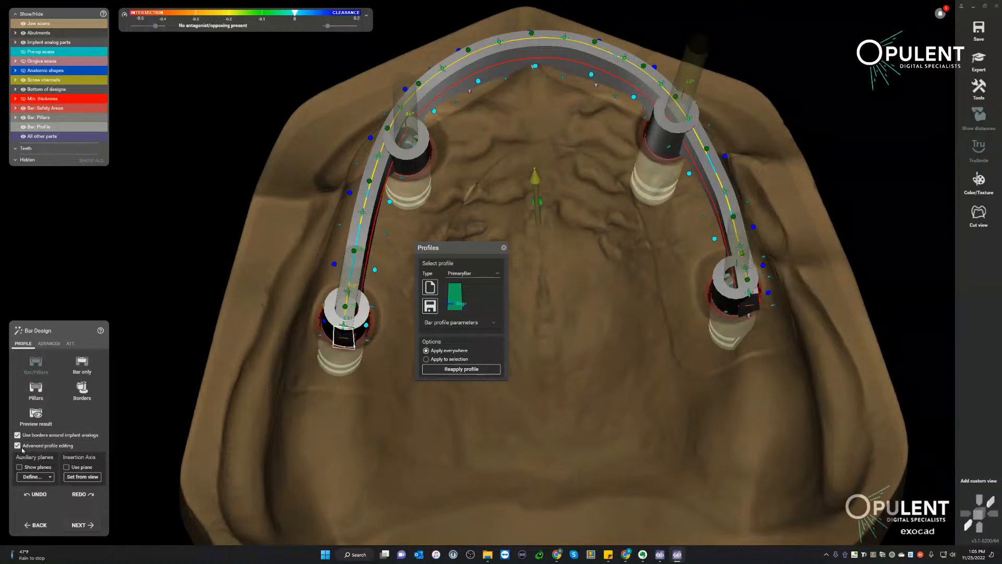
{"action": "left_click", "coordinate": [21, 448]}
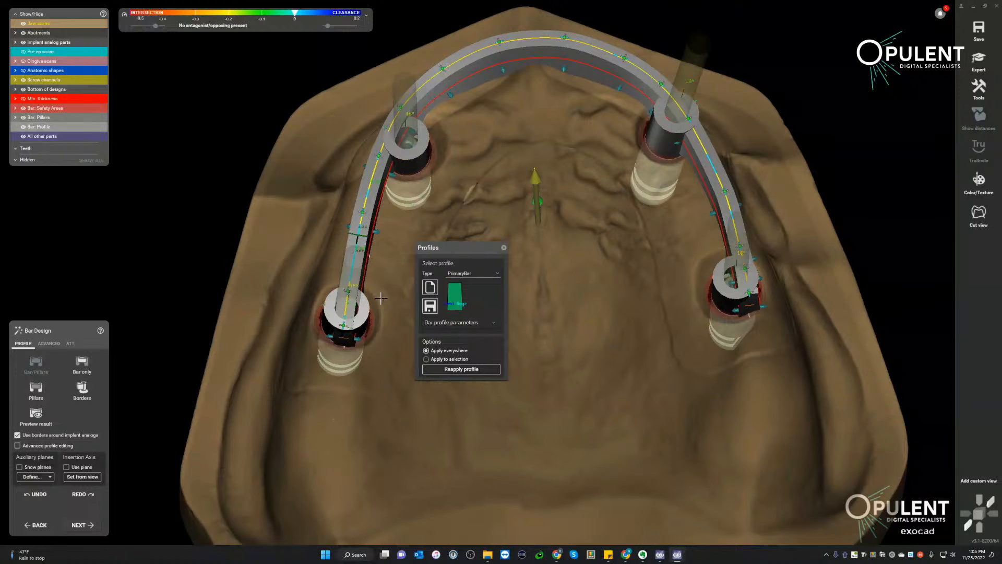
Move the Profiles dialog clear of the bar and bring up the attachment settings for the bar design.
{"action": "middle_click", "coordinate": [363, 314]}
{"action": "scroll", "coordinate": [606, 284], "scroll_direction": "down", "scroll_amount": 5}
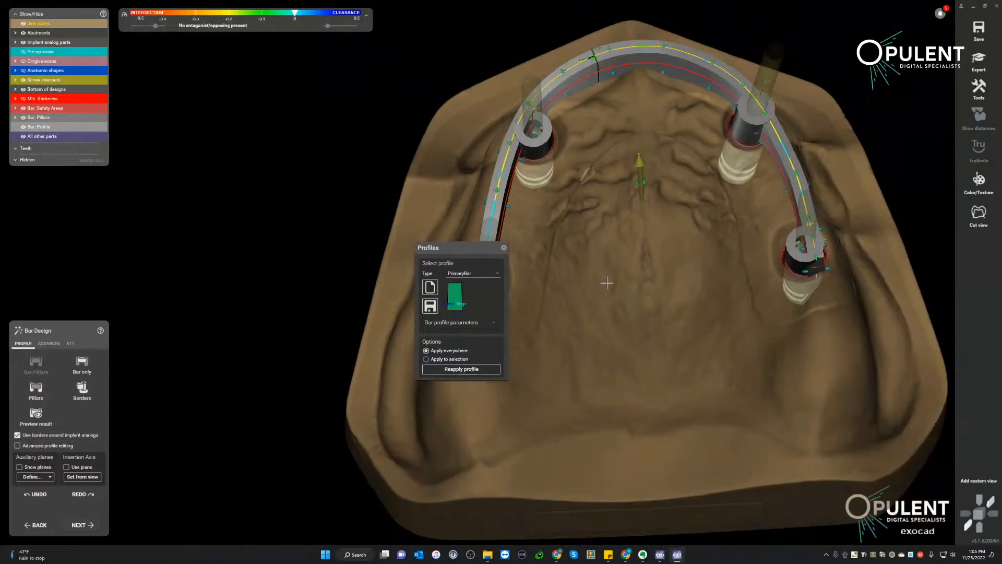
{"action": "right_click_drag", "start_coordinate": [628, 290], "coordinate": [621, 288]}
{"action": "left_click_drag", "start_coordinate": [457, 253], "coordinate": [700, 84]}
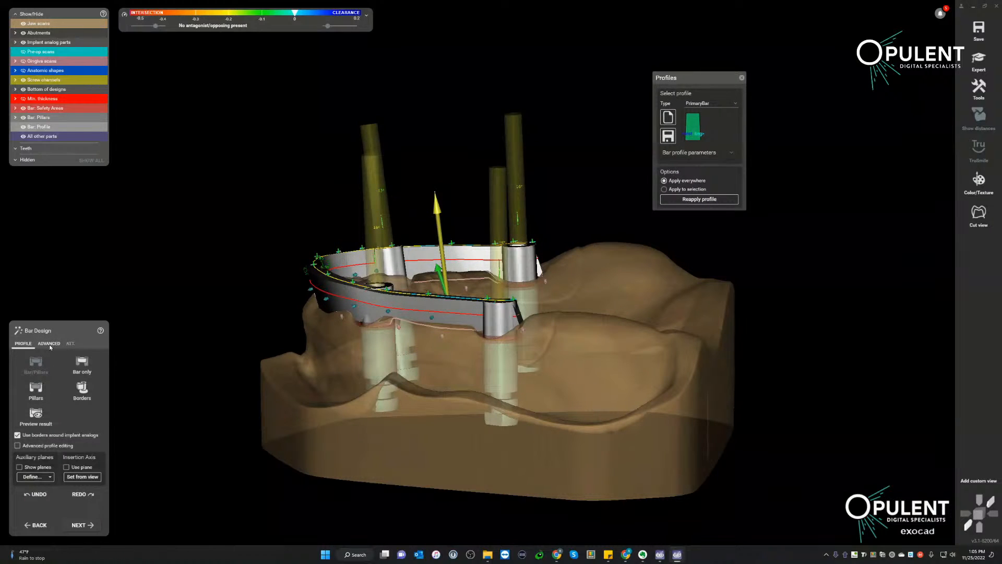
{"action": "left_click", "coordinate": [48, 346]}
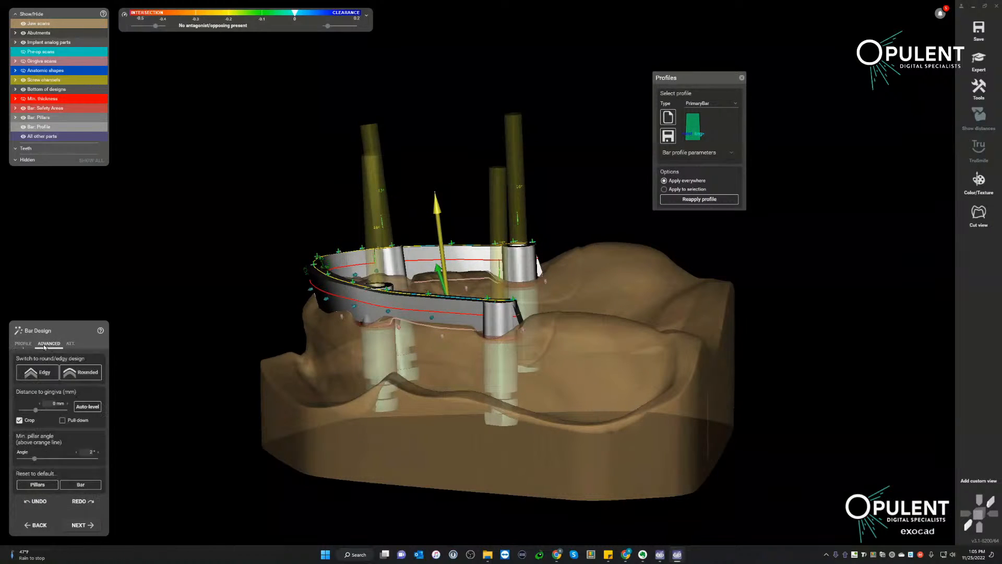
{"action": "left_click", "coordinate": [70, 344]}
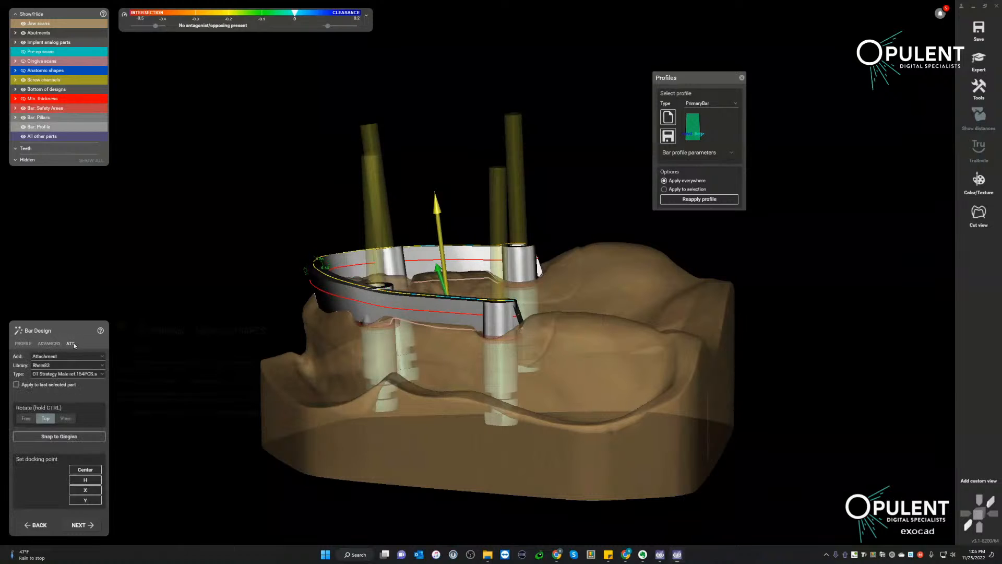
Set the docking point of the Rhein83 OT Strategy Male attachment at the lower edge of its base.
{"action": "mouse_move", "coordinate": [83, 372]}
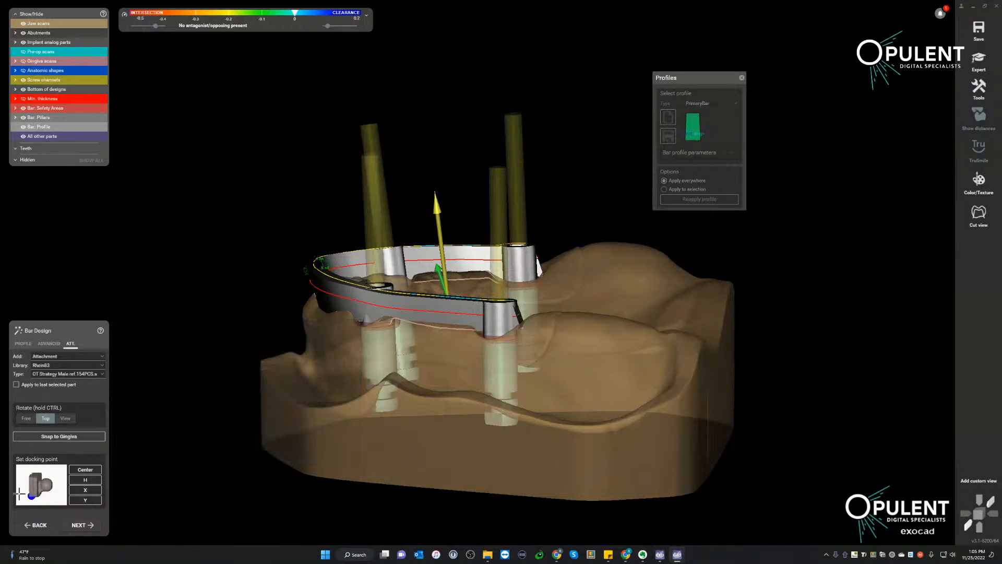
{"action": "scroll", "coordinate": [31, 491], "scroll_direction": "up", "scroll_amount": 3}
{"action": "scroll", "coordinate": [33, 490], "scroll_direction": "down", "scroll_amount": 3}
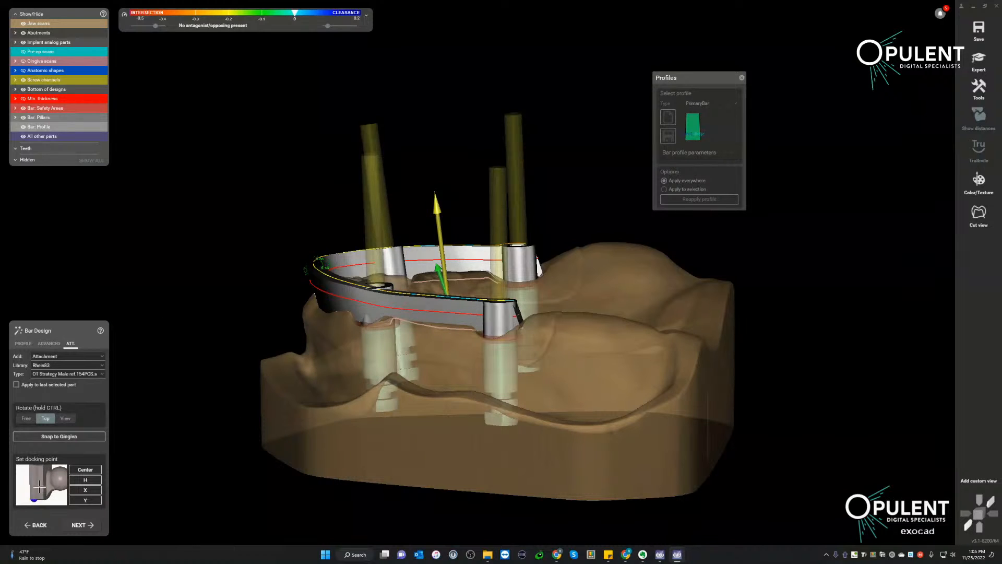
{"action": "scroll", "coordinate": [48, 481], "scroll_direction": "down", "scroll_amount": 2}
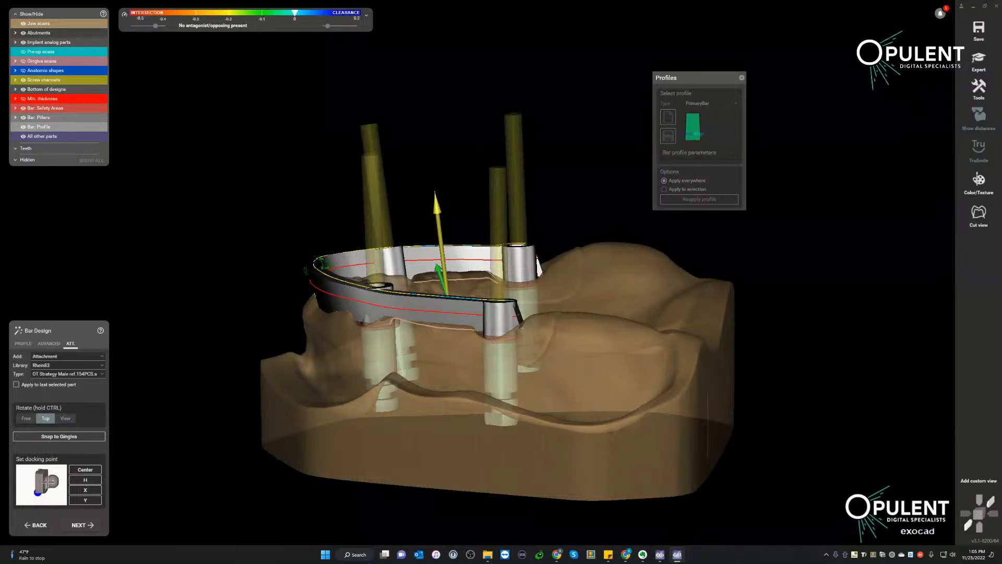
{"action": "left_click_drag", "start_coordinate": [47, 482], "coordinate": [41, 482]}
{"action": "scroll", "coordinate": [46, 482], "scroll_direction": "up", "scroll_amount": 3}
{"action": "scroll", "coordinate": [47, 481], "scroll_direction": "down", "scroll_amount": 2}
Place the OT Strategy Male attachment on the distal end face of the bar.
{"action": "scroll", "coordinate": [526, 312], "scroll_direction": "up", "scroll_amount": 5}
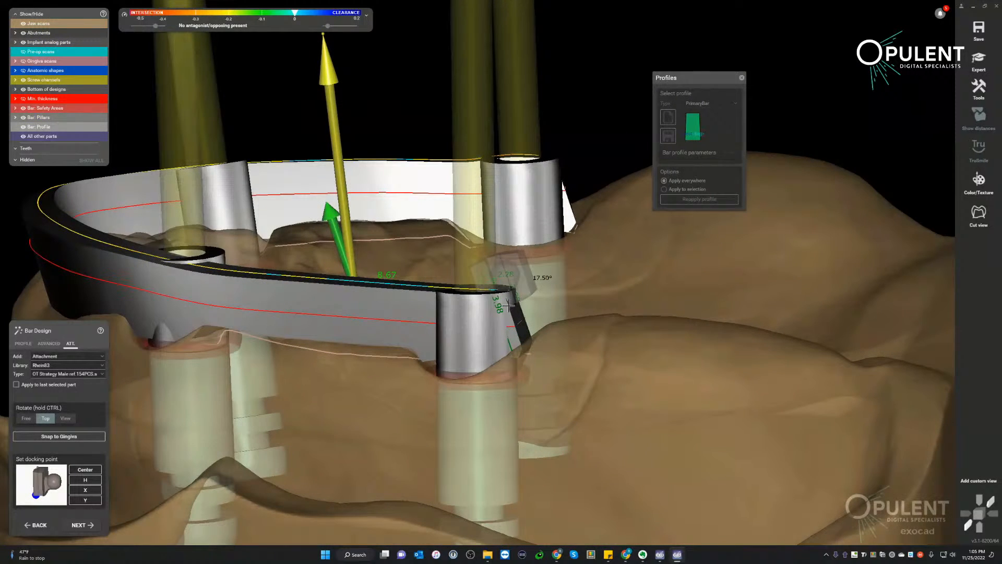
{"action": "left_click", "coordinate": [509, 305]}
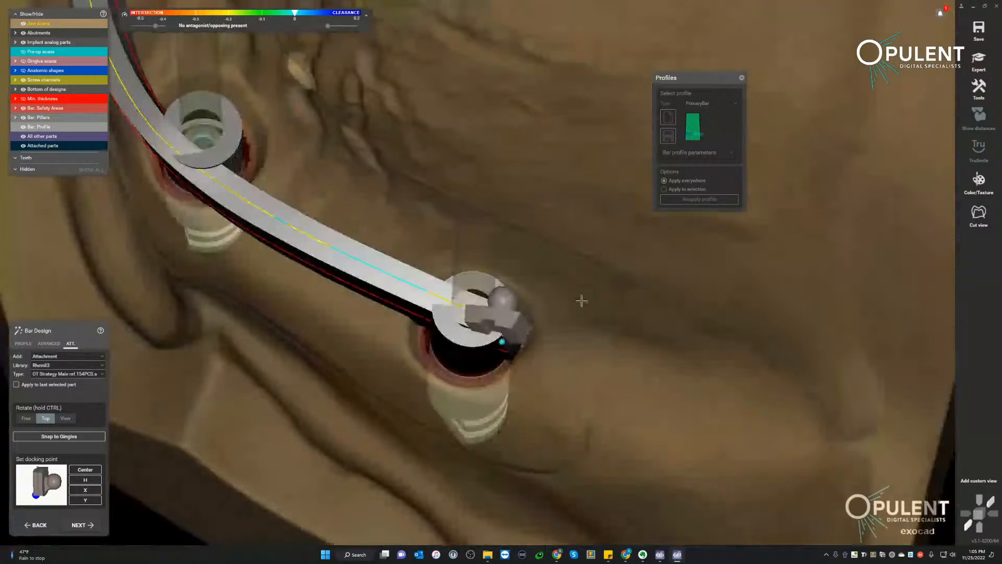
{"action": "right_click_drag", "start_coordinate": [581, 300], "coordinate": [578, 271]}
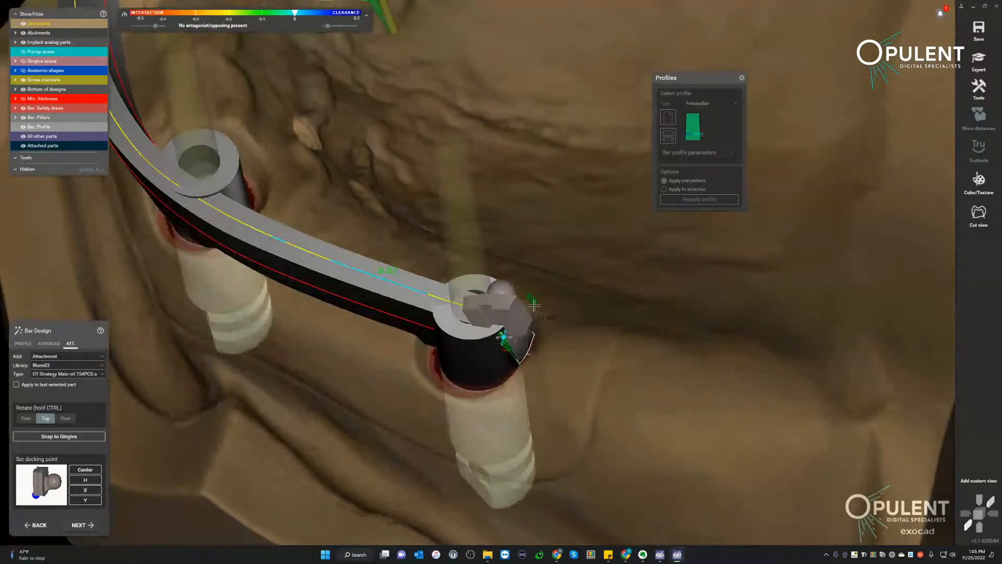
Shift the OT Strategy attachment down the bar's distal end face so its base sits close to the gingiva.
{"action": "left_click_drag", "start_coordinate": [500, 313], "coordinate": [504, 341]}
{"action": "right_click_drag", "start_coordinate": [502, 360], "coordinate": [506, 324]}
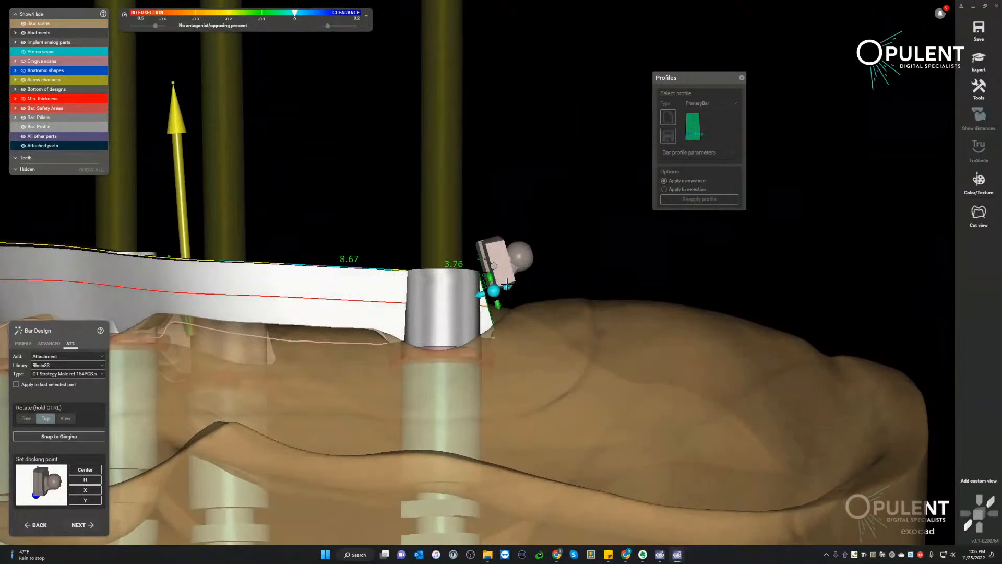
{"action": "left_click_drag", "start_coordinate": [506, 265], "coordinate": [493, 295]}
{"action": "right_click_drag", "start_coordinate": [502, 250], "coordinate": [548, 290]}
{"action": "scroll", "coordinate": [522, 269], "scroll_direction": "up", "scroll_amount": 5}
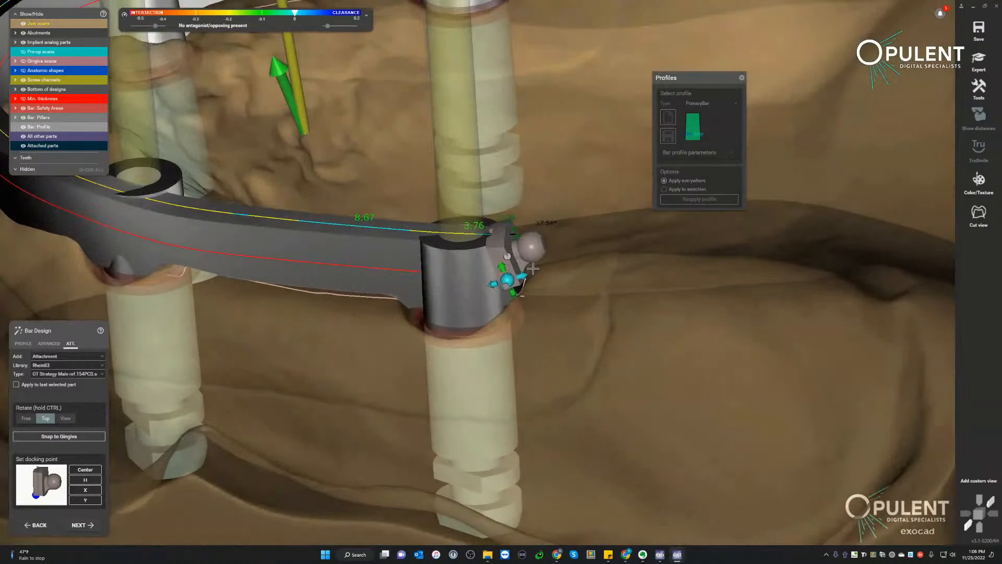
{"action": "scroll", "coordinate": [533, 269], "scroll_direction": "down", "scroll_amount": 3}
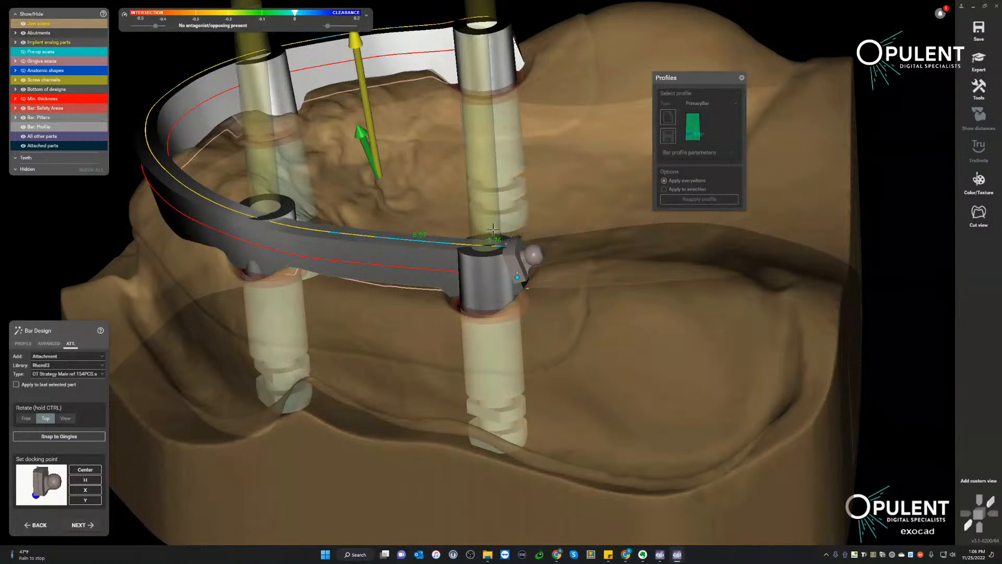
Rotate the OT Strategy attachment about its vertical axis to line it up with the distal end of the bar.
{"action": "scroll", "coordinate": [493, 230], "scroll_direction": "up", "scroll_amount": 3}
{"action": "right_click_drag", "start_coordinate": [493, 230], "coordinate": [652, 289]}
{"action": "left_click_drag", "start_coordinate": [550, 298], "coordinate": [524, 302], "text": "ctrl"}
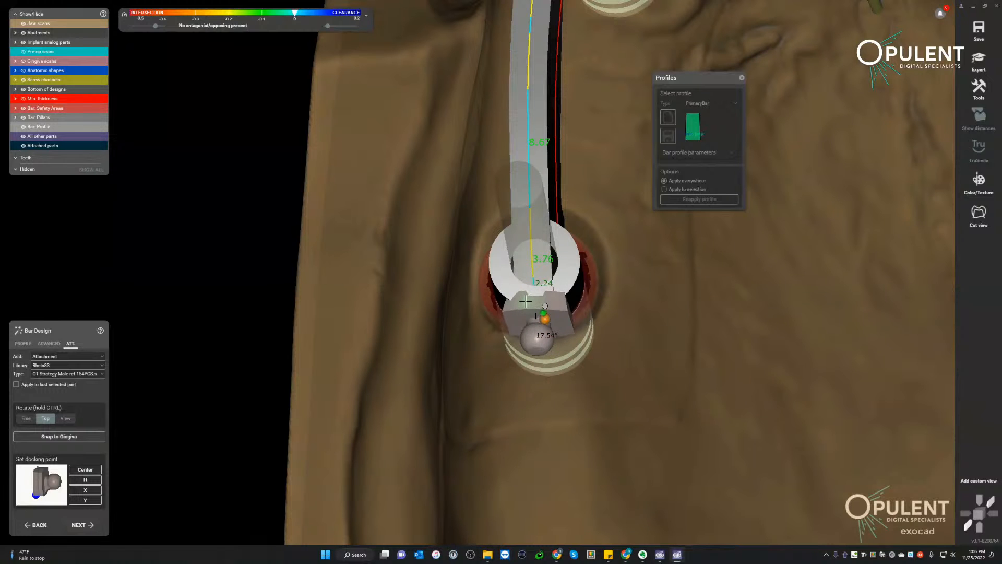
Move the Profiles dialog clear of the bar so that the whole arch can be seen.
{"action": "scroll", "coordinate": [535, 305], "scroll_direction": "down", "scroll_amount": 3}
{"action": "right_click_drag", "start_coordinate": [592, 372], "coordinate": [593, 369]}
{"action": "scroll", "coordinate": [593, 369], "scroll_direction": "down", "scroll_amount": 3}
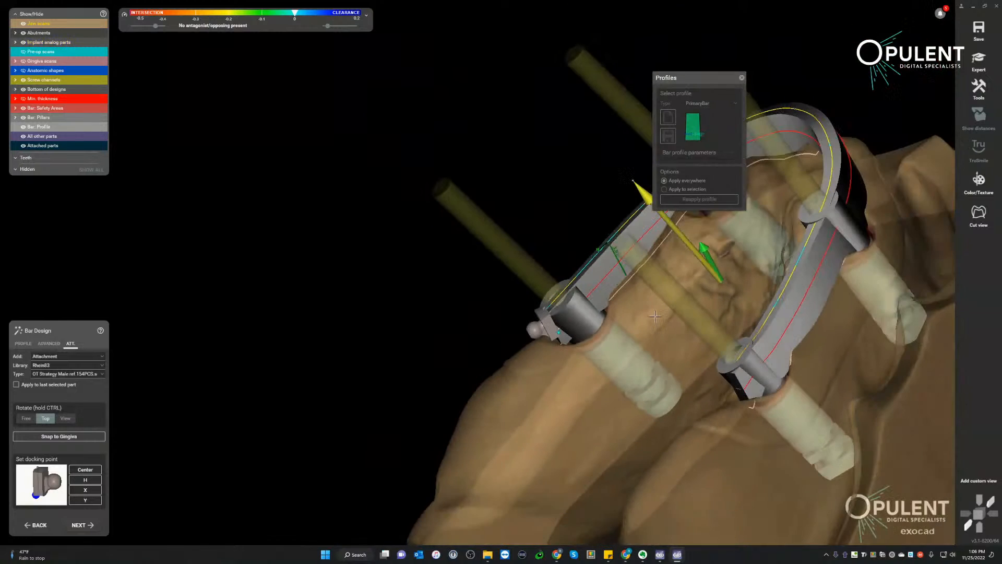
{"action": "left_click_drag", "start_coordinate": [712, 79], "coordinate": [866, 31]}
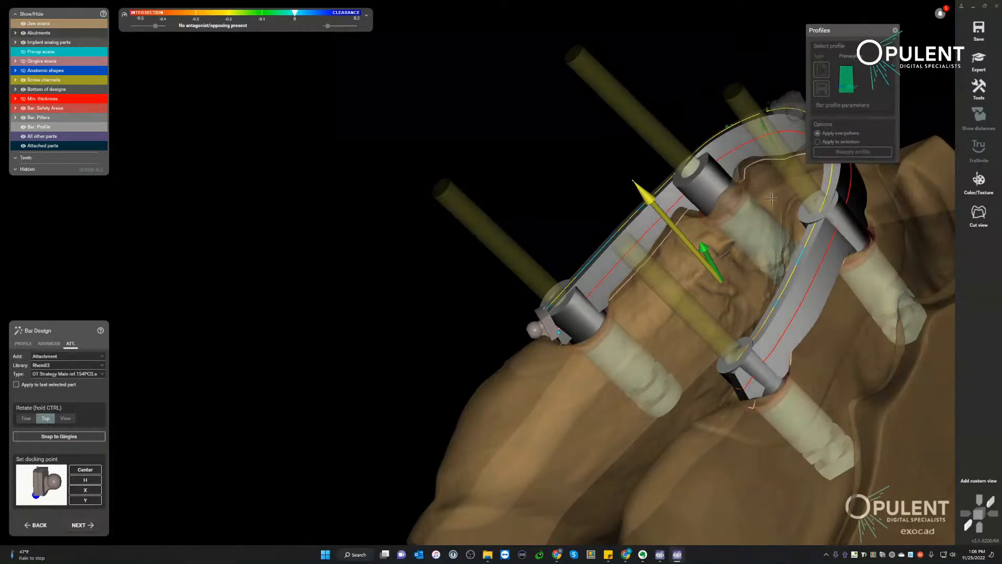
{"action": "right_click_drag", "start_coordinate": [679, 246], "coordinate": [707, 234]}
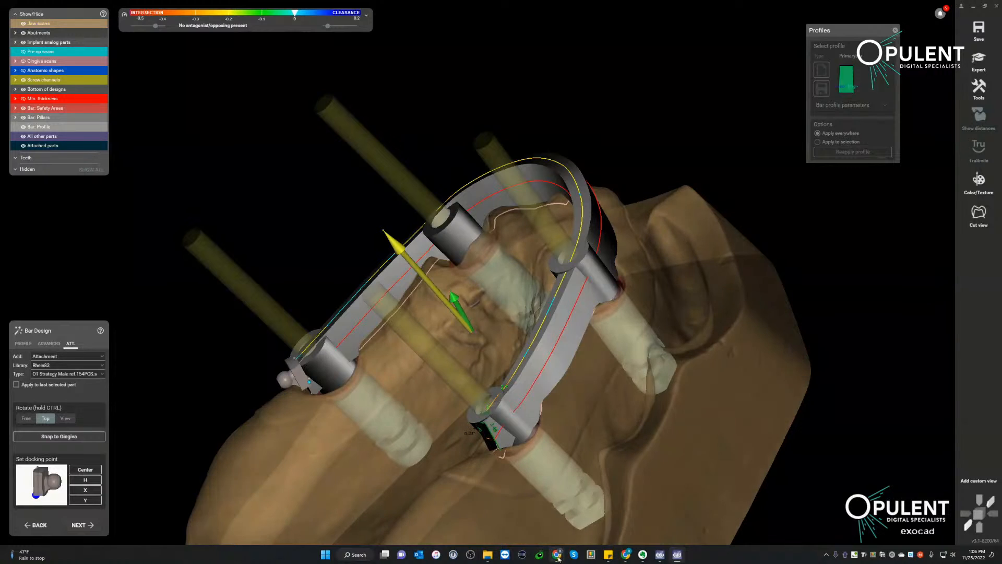
Switch to the exocad Bar Module web page, examine the picture of the secondary structure with retentions, and return to the bar design.
{"action": "mouse_move", "coordinate": [557, 554]}
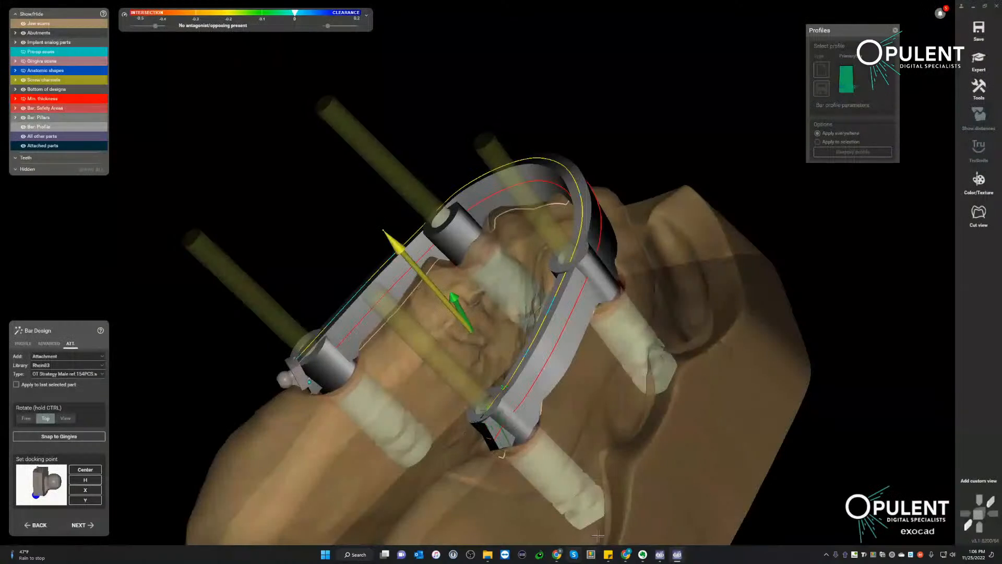
{"action": "mouse_move", "coordinate": [647, 558]}
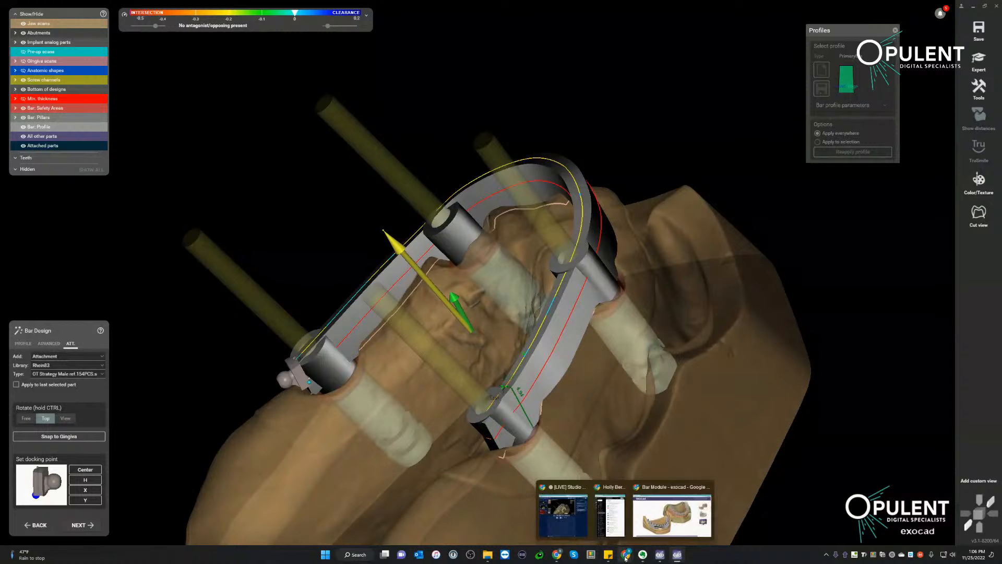
{"action": "left_click", "coordinate": [660, 527]}
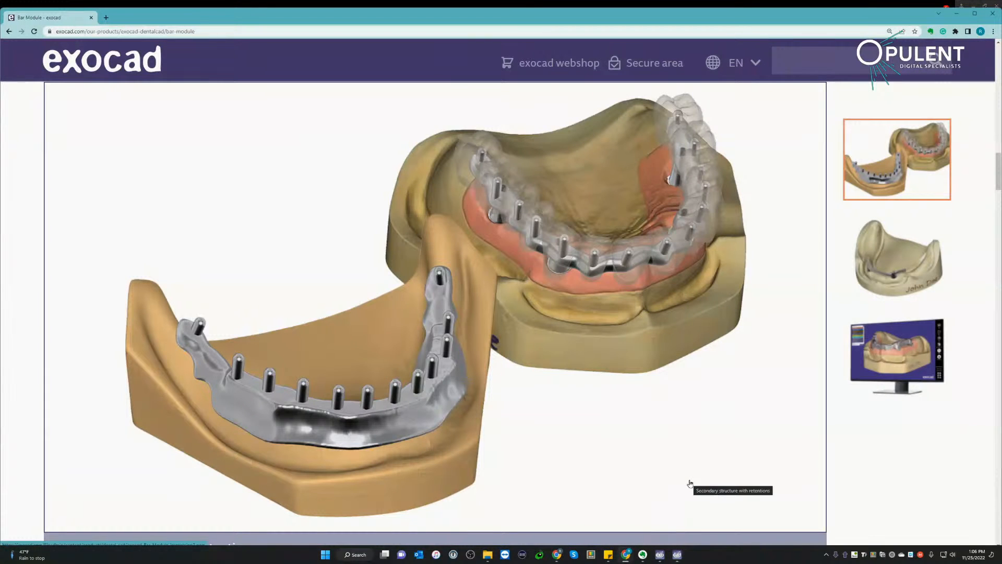
{"action": "scroll", "coordinate": [701, 409], "scroll_direction": "down", "scroll_amount": 2}
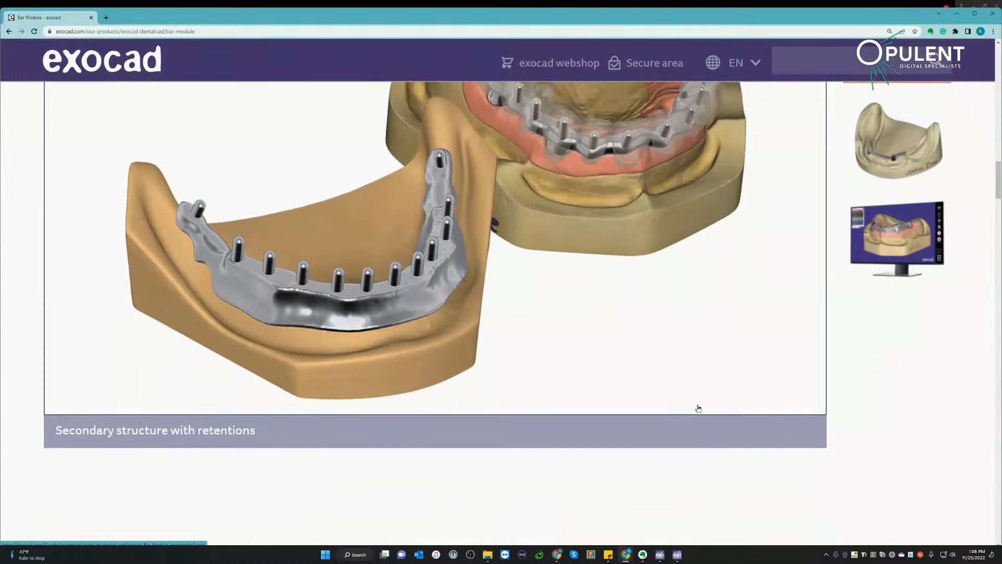
{"action": "scroll", "coordinate": [698, 408], "scroll_direction": "up", "scroll_amount": 1}
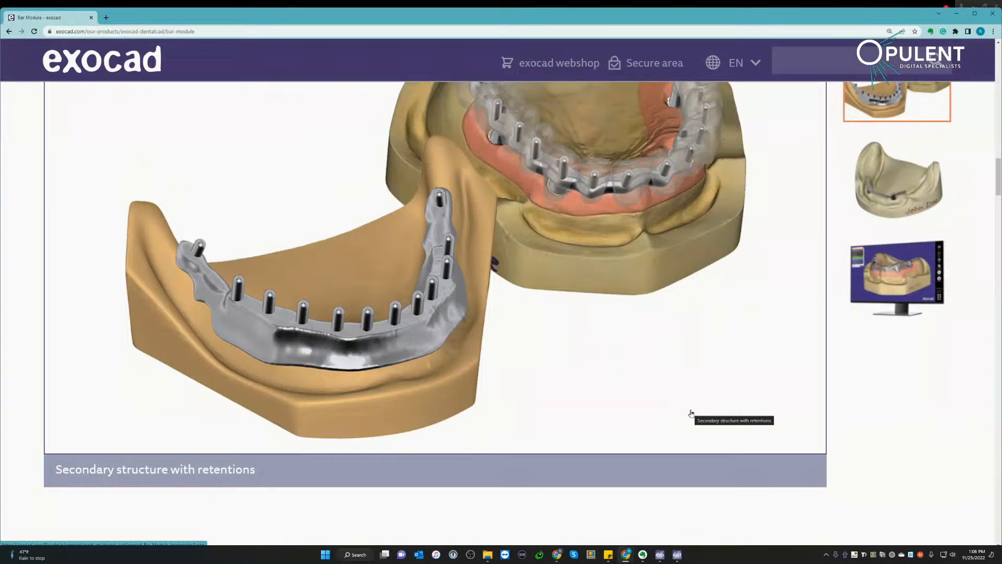
{"action": "scroll", "coordinate": [691, 413], "scroll_direction": "up", "scroll_amount": 2}
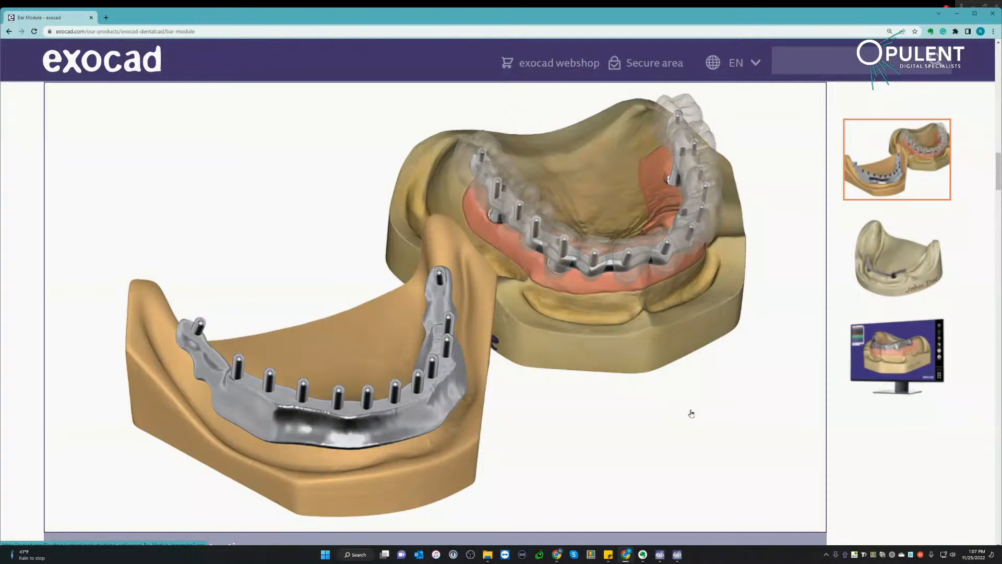
{"action": "mouse_move", "coordinate": [660, 555]}
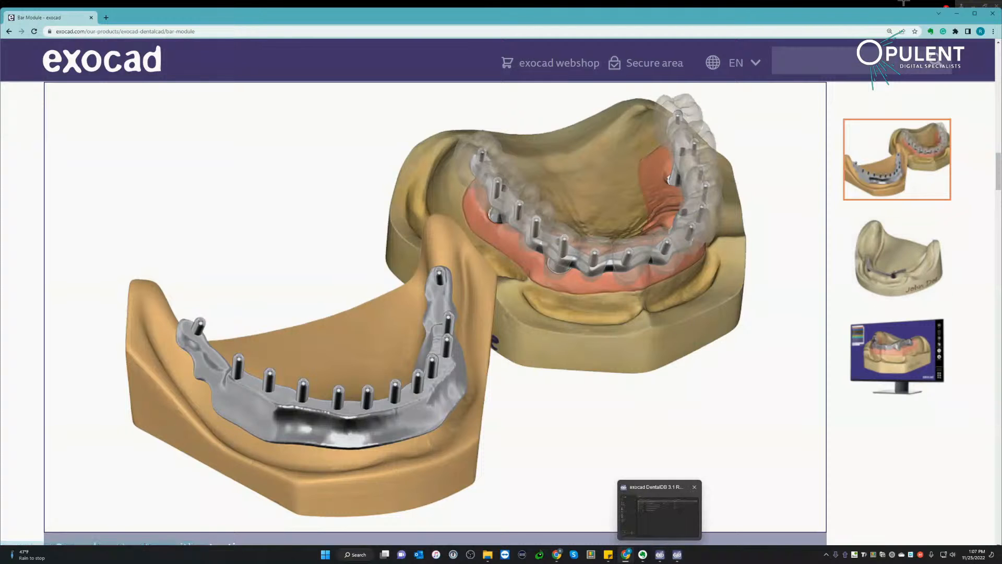
{"action": "left_click", "coordinate": [958, 13]}
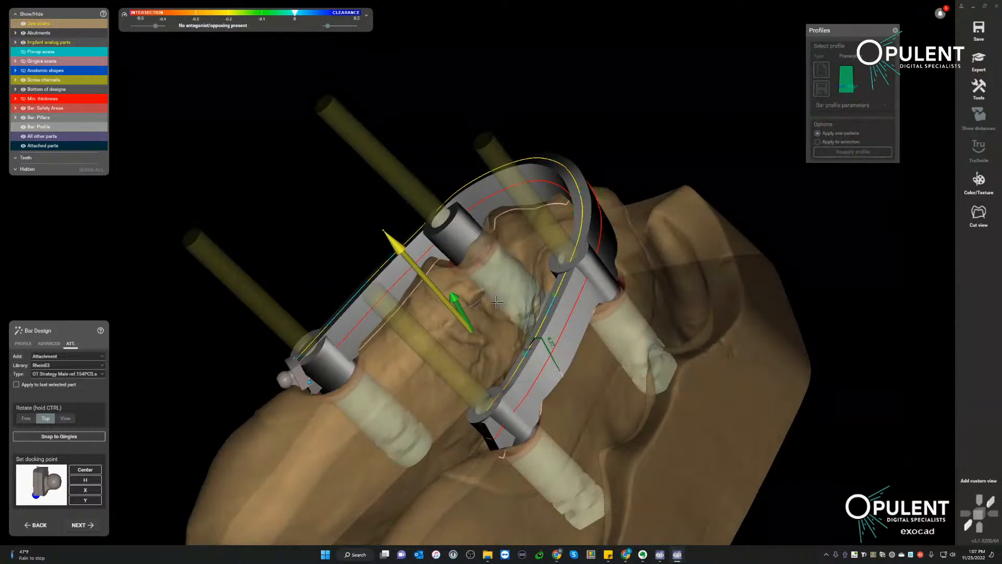
Show the anatomic shapes and the pre-op scans over the bar and make the anatomic shapes more opaque.
{"action": "left_click", "coordinate": [23, 71]}
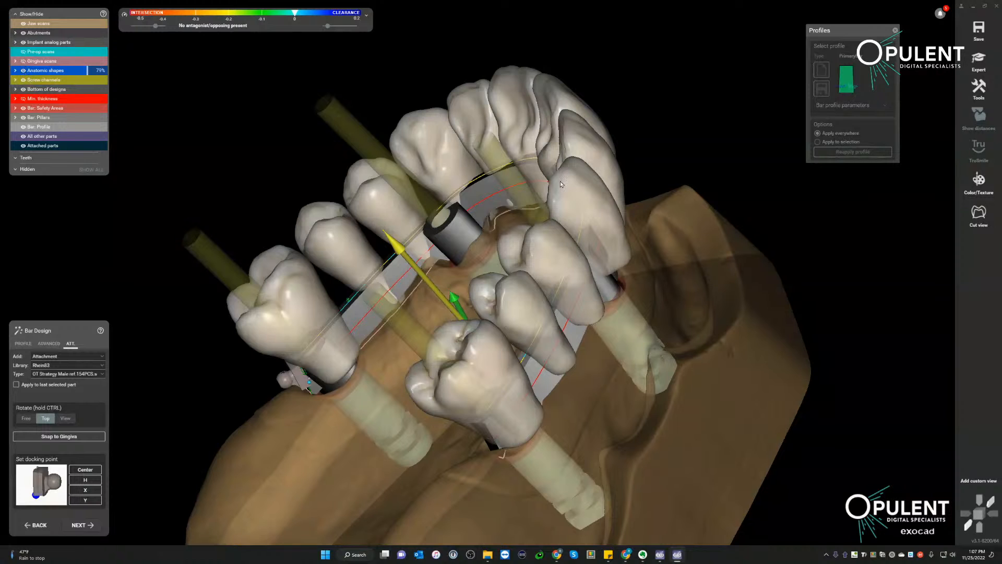
{"action": "scroll", "coordinate": [550, 205], "scroll_direction": "down", "scroll_amount": 3}
{"action": "right_click_drag", "start_coordinate": [550, 206], "coordinate": [554, 207]}
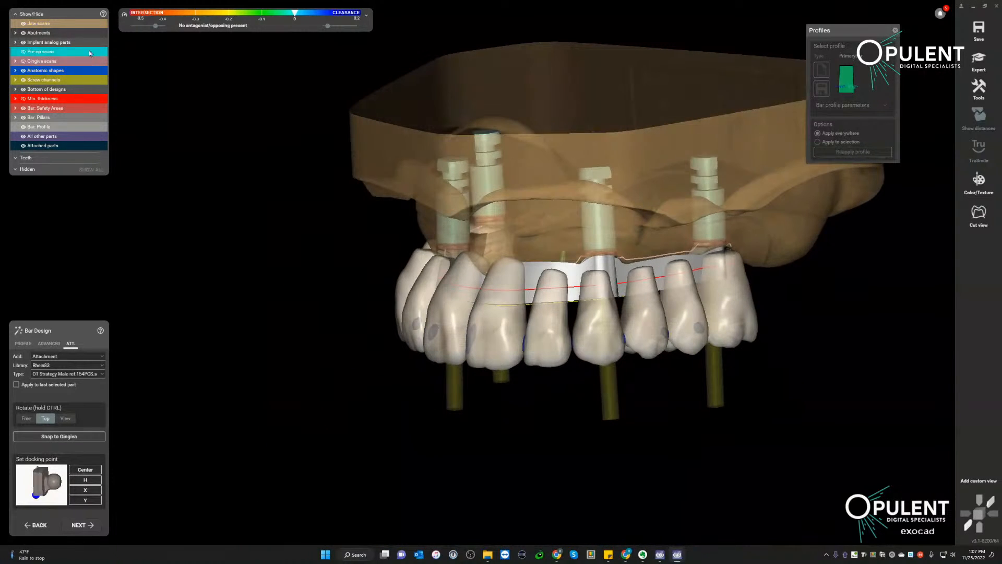
{"action": "left_click", "coordinate": [23, 52]}
{"action": "scroll", "coordinate": [359, 271], "scroll_direction": "up", "scroll_amount": 2}
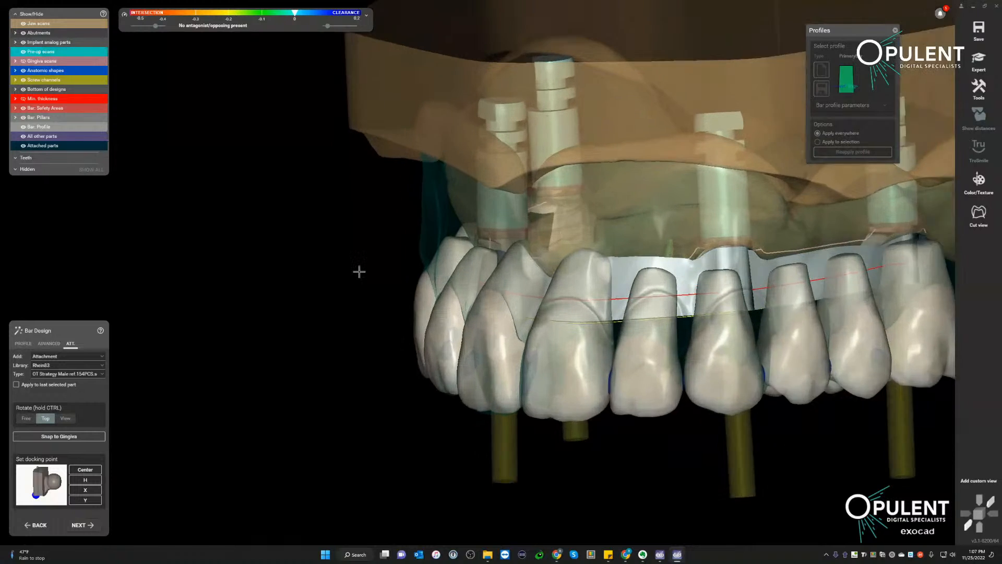
{"action": "scroll", "coordinate": [359, 271], "scroll_direction": "down", "scroll_amount": 3}
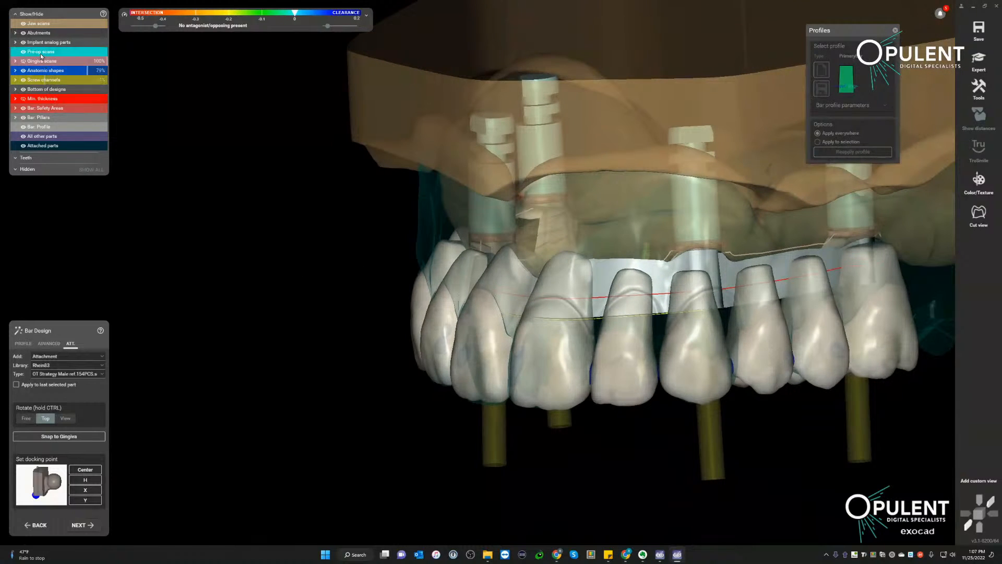
{"action": "mouse_move", "coordinate": [88, 70]}
{"action": "left_mouse_down"}
{"action": "mouse_move", "coordinate": [24, 71]}
{"action": "mouse_move", "coordinate": [97, 77]}
{"action": "left_mouse_up"}
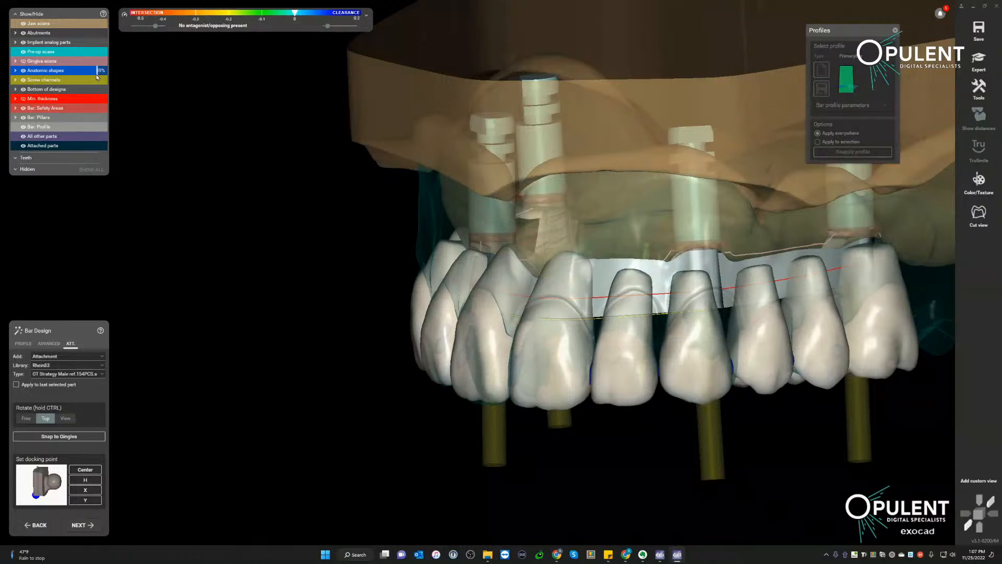
{"action": "scroll", "coordinate": [472, 269], "scroll_direction": "down", "scroll_amount": 3}
{"action": "scroll", "coordinate": [500, 279], "scroll_direction": "down", "scroll_amount": 2}
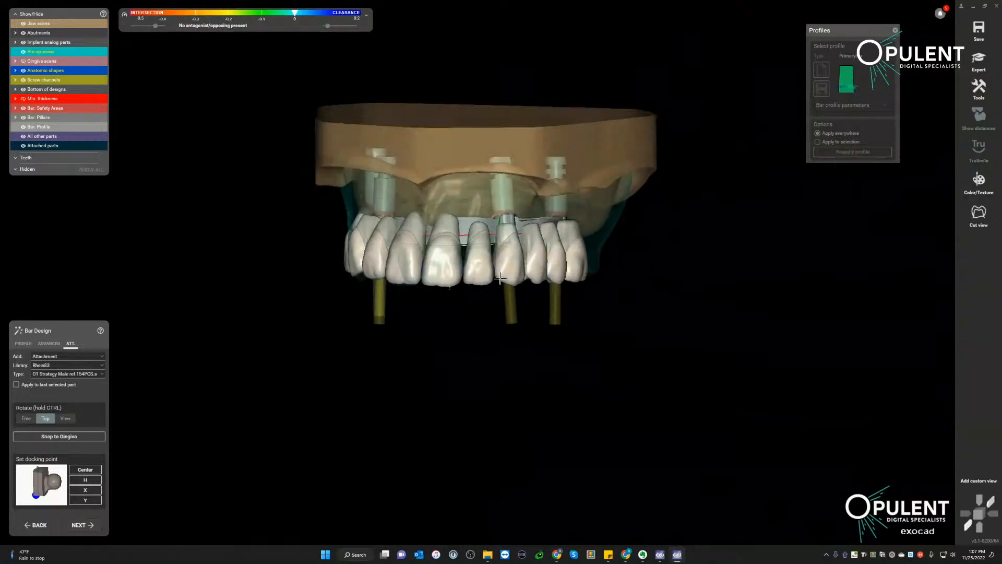
View the tooth setup from the occlusal side and move the Profiles dialog closer to the arch.
{"action": "right_click_drag", "start_coordinate": [500, 279], "coordinate": [490, 274]}
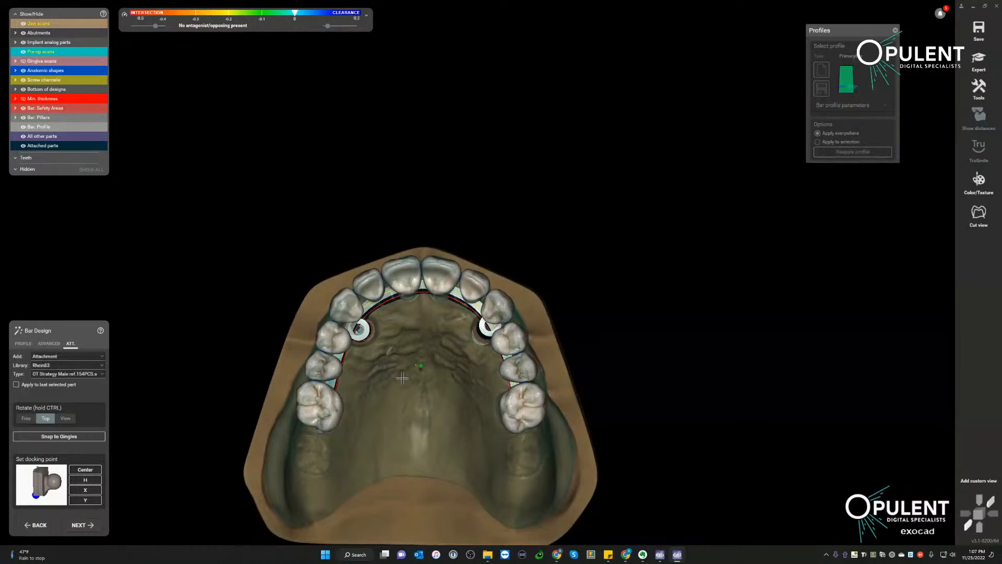
{"action": "scroll", "coordinate": [417, 401], "scroll_direction": "up", "scroll_amount": 5}
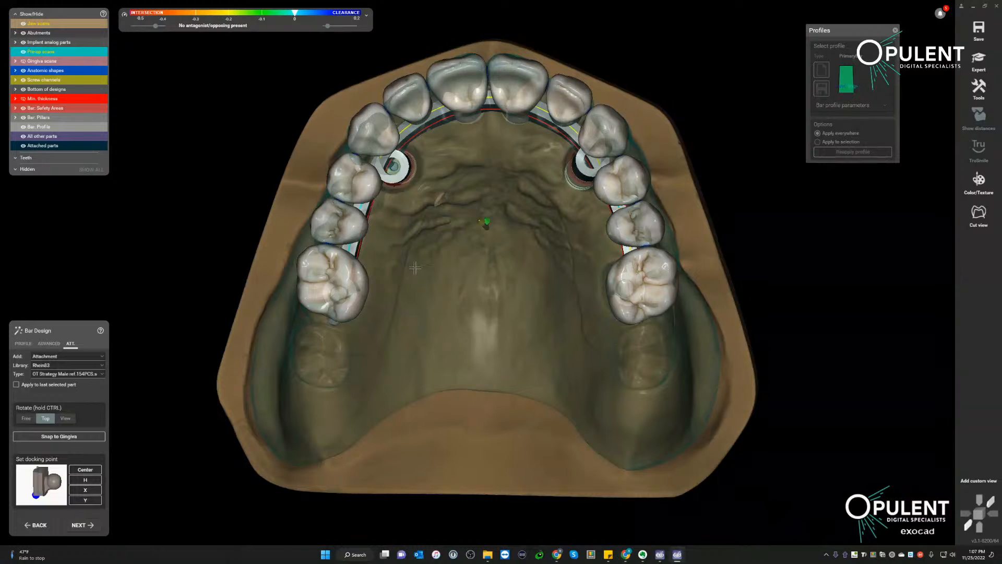
{"action": "left_click_drag", "start_coordinate": [848, 34], "coordinate": [781, 33]}
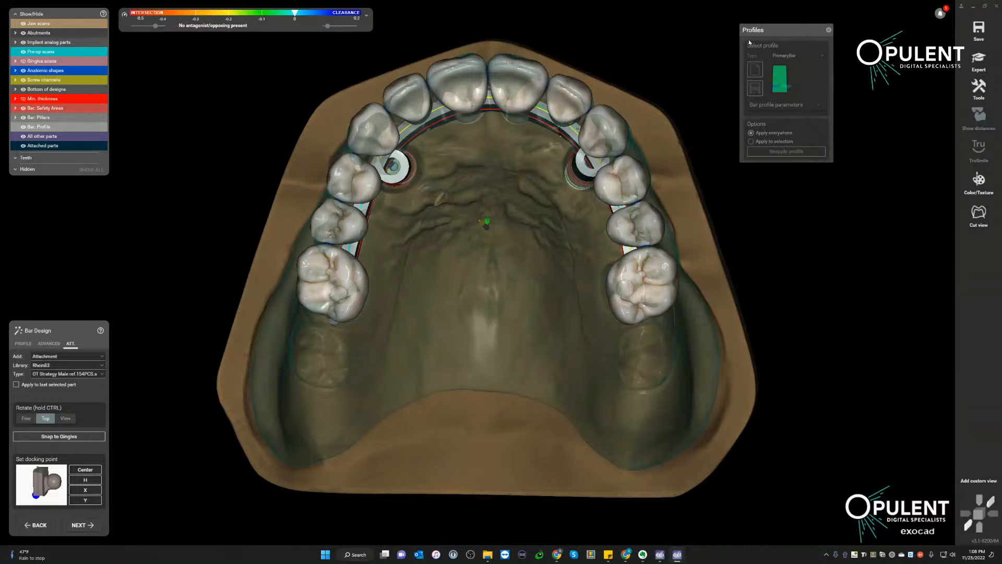
Look at the DentalDB project list and the exocad Bar Module web page again, and return to the bar design.
{"action": "left_click", "coordinate": [659, 557]}
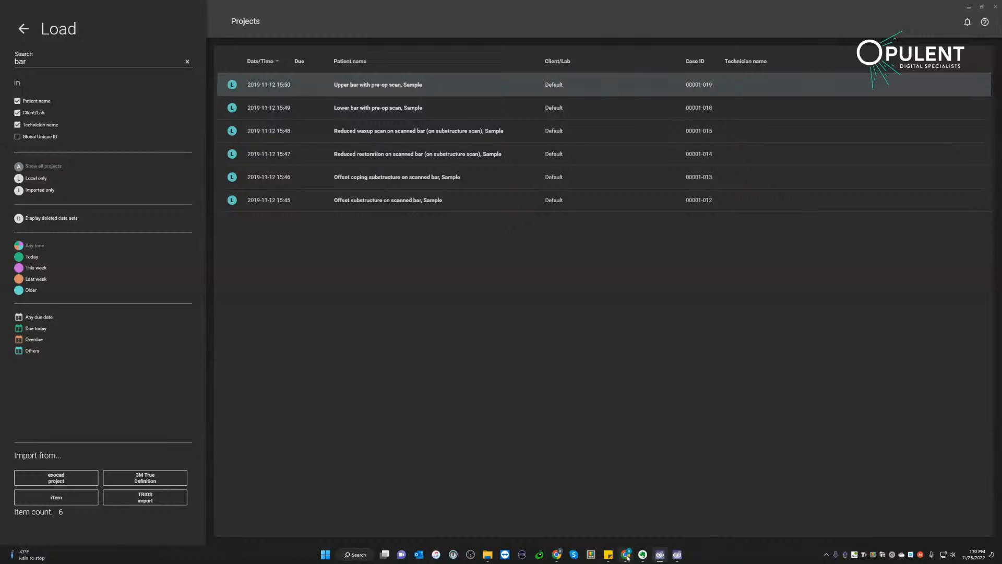
{"action": "mouse_move", "coordinate": [626, 555]}
{"action": "left_click", "coordinate": [666, 528]}
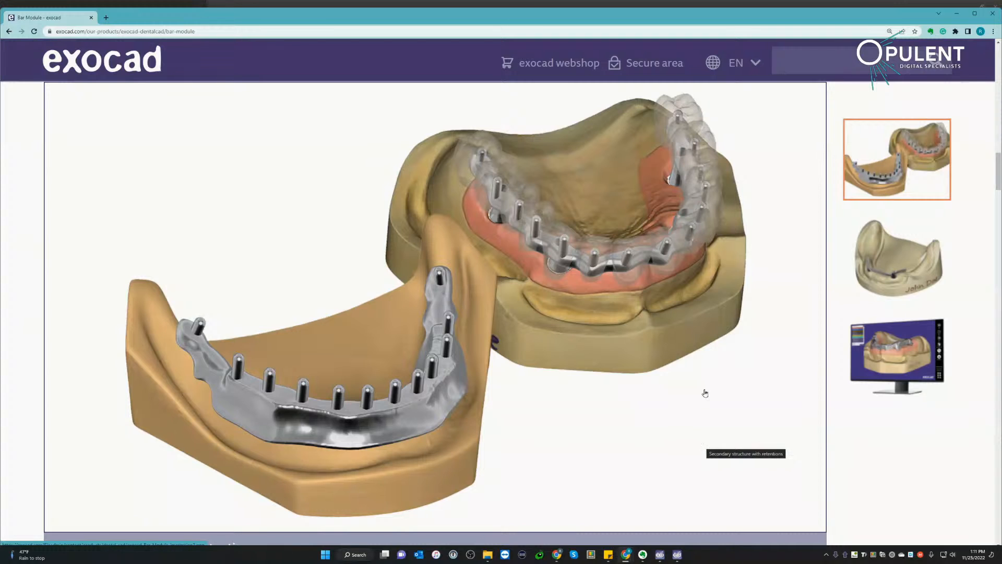
{"action": "left_click", "coordinate": [958, 15]}
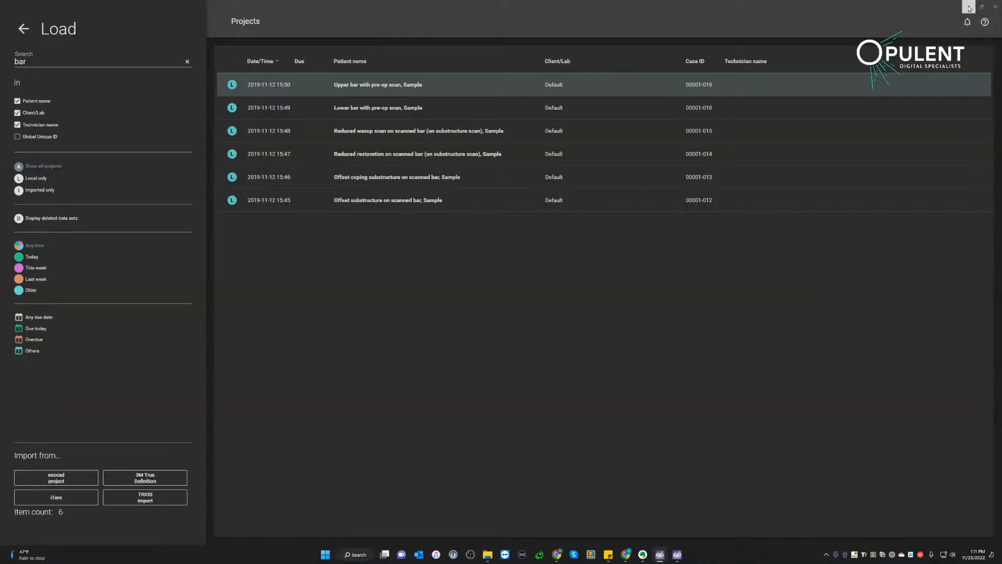
{"action": "left_click", "coordinate": [969, 7]}
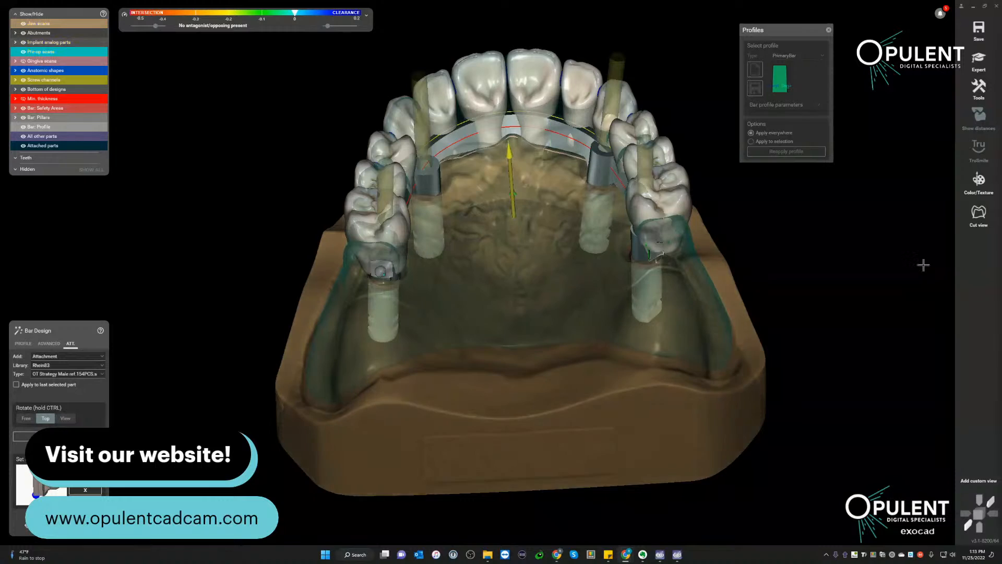
Examine how the anatomic teeth and the pre-op scan relate to the bar from the facial and occlusal sides.
{"action": "scroll", "coordinate": [924, 268], "scroll_direction": "up", "scroll_amount": 4}
{"action": "right_click_drag", "start_coordinate": [923, 268], "coordinate": [920, 269]}
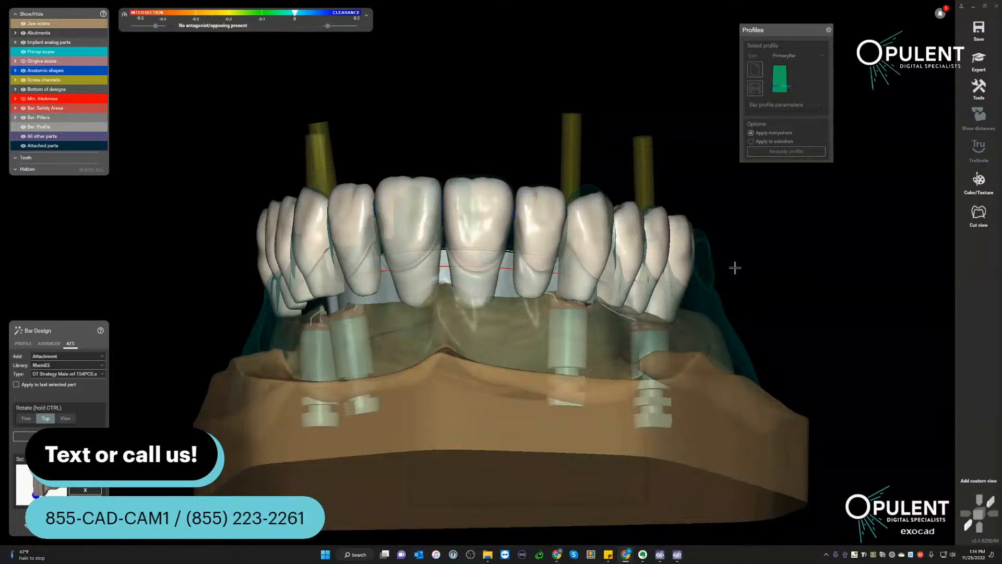
{"action": "mouse_move", "coordinate": [531, 293]}
{"action": "right_mouse_down"}
{"action": "mouse_move", "coordinate": [519, 277]}
{"action": "mouse_move", "coordinate": [525, 289]}
{"action": "right_mouse_up"}
{"action": "scroll", "coordinate": [525, 289], "scroll_direction": "up", "scroll_amount": 4}
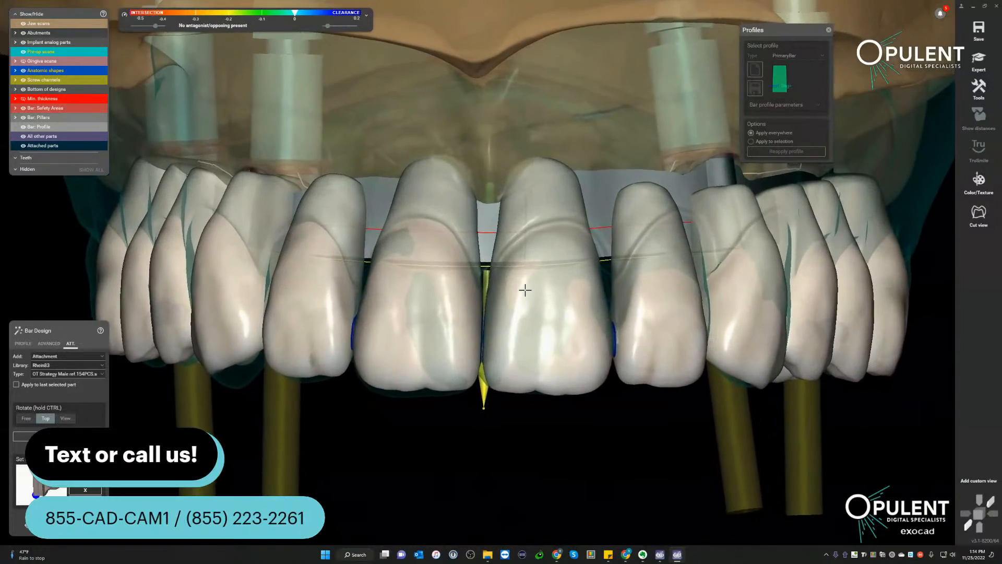
{"action": "scroll", "coordinate": [525, 290], "scroll_direction": "up", "scroll_amount": 2}
{"action": "scroll", "coordinate": [525, 289], "scroll_direction": "up", "scroll_amount": 5}
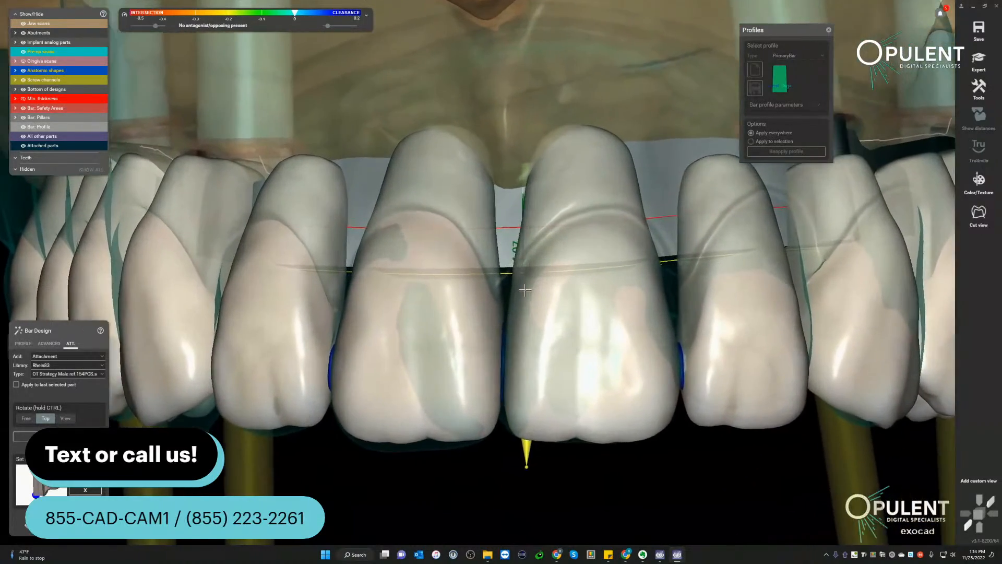
{"action": "scroll", "coordinate": [526, 290], "scroll_direction": "up", "scroll_amount": 5}
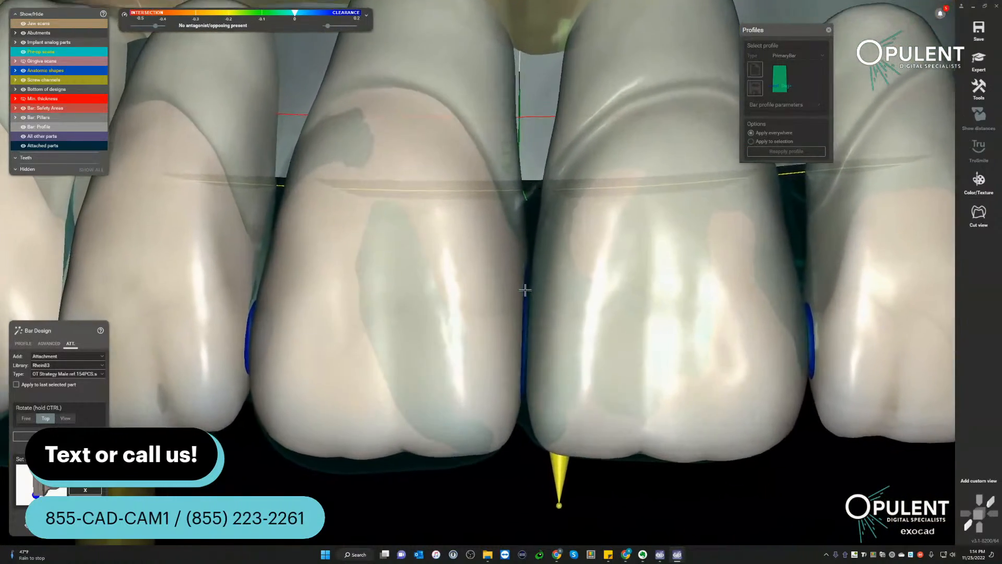
{"action": "right_click_drag", "start_coordinate": [525, 289], "coordinate": [589, 330]}
{"action": "scroll", "coordinate": [501, 292], "scroll_direction": "down", "scroll_amount": 5}
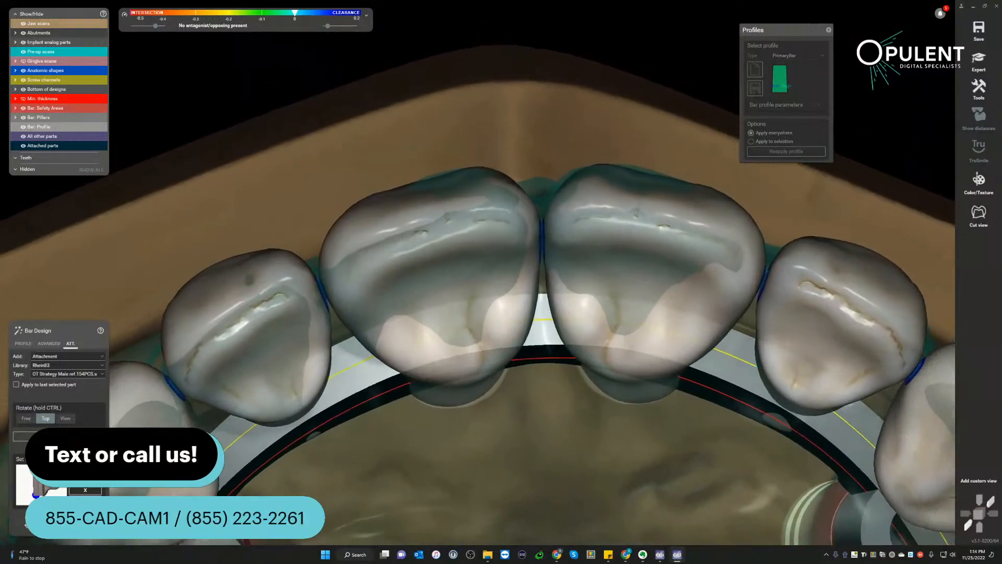